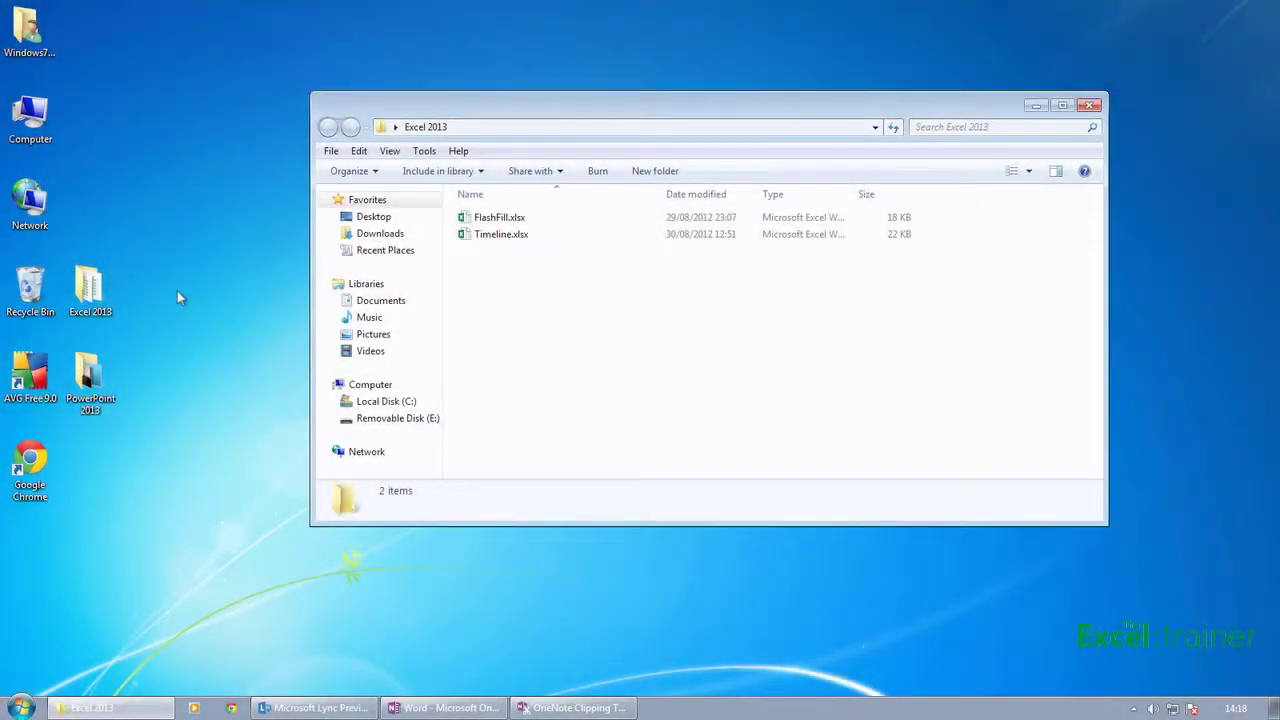
Open FlashFill.xlsx from the Excel 2013 folder in Windows Explorer
{"action": "double_click", "coordinate": [512, 219]}
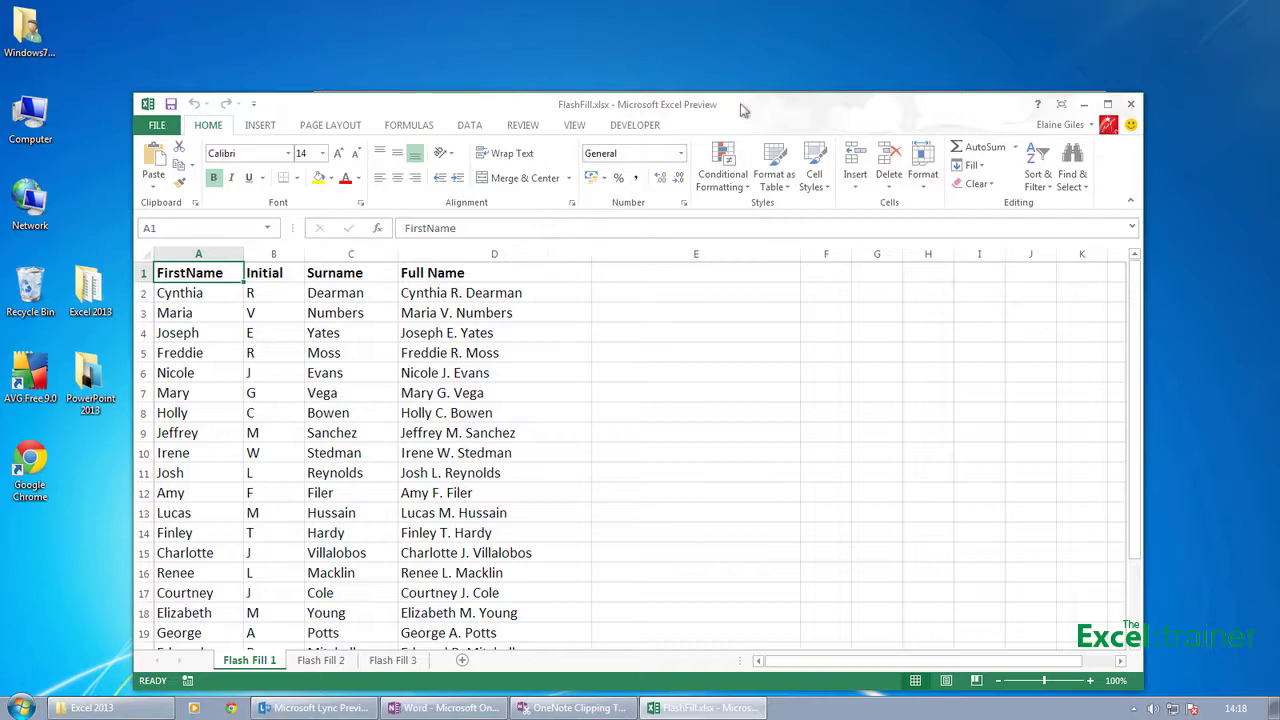
Maximize the Excel window, then inspect the Full Name formula in D2 and the values in B2 and A2
{"action": "left_click_drag", "start_coordinate": [940, 127], "coordinate": [940, 76]}
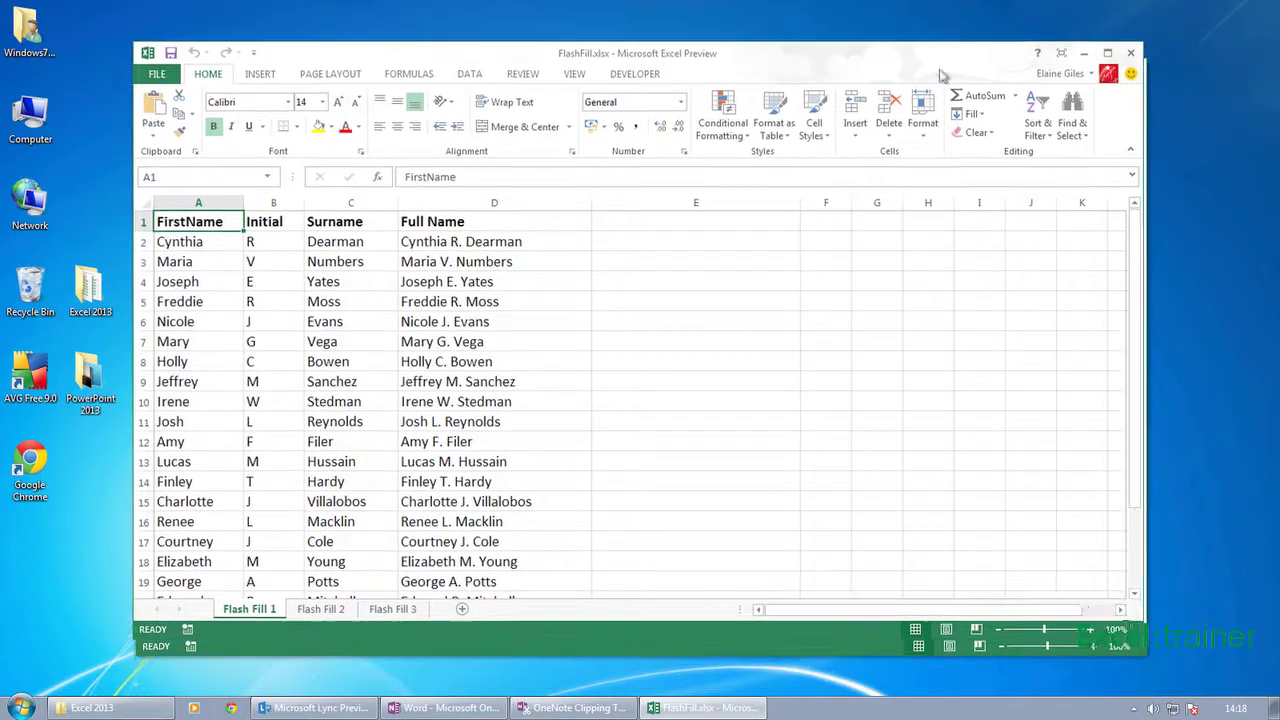
{"action": "left_click", "coordinate": [1107, 52]}
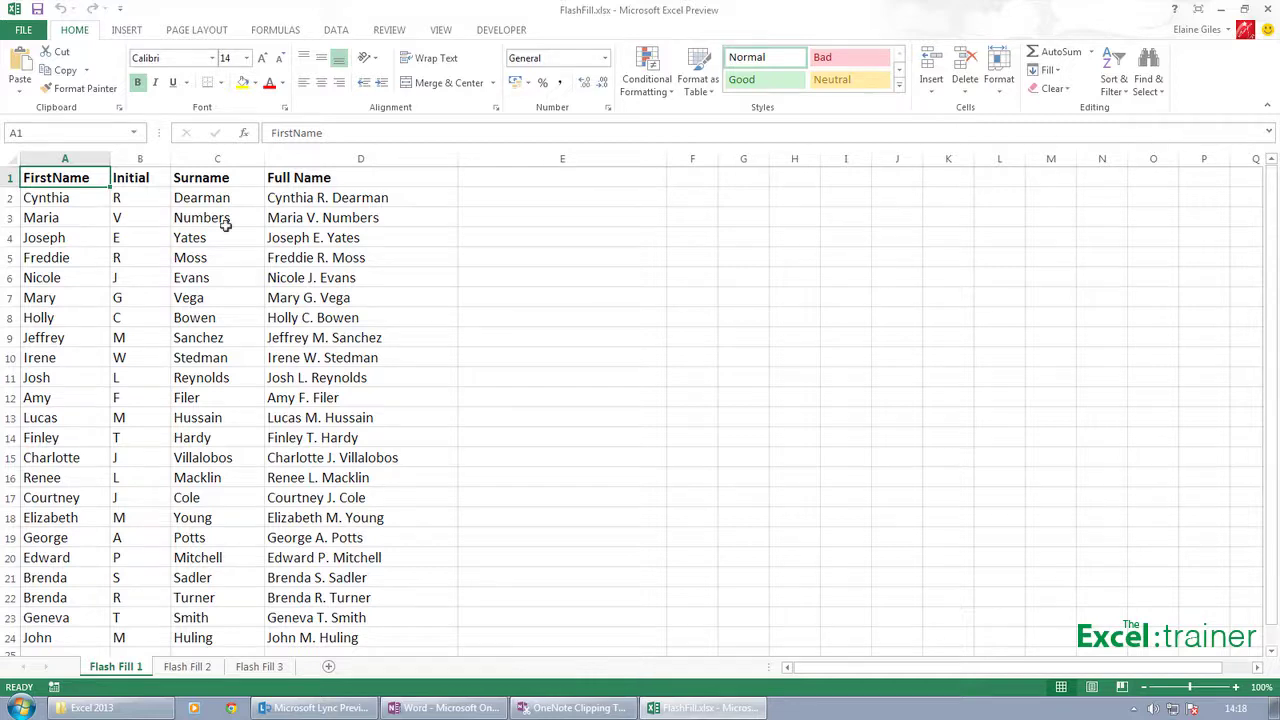
{"action": "left_click", "coordinate": [320, 203]}
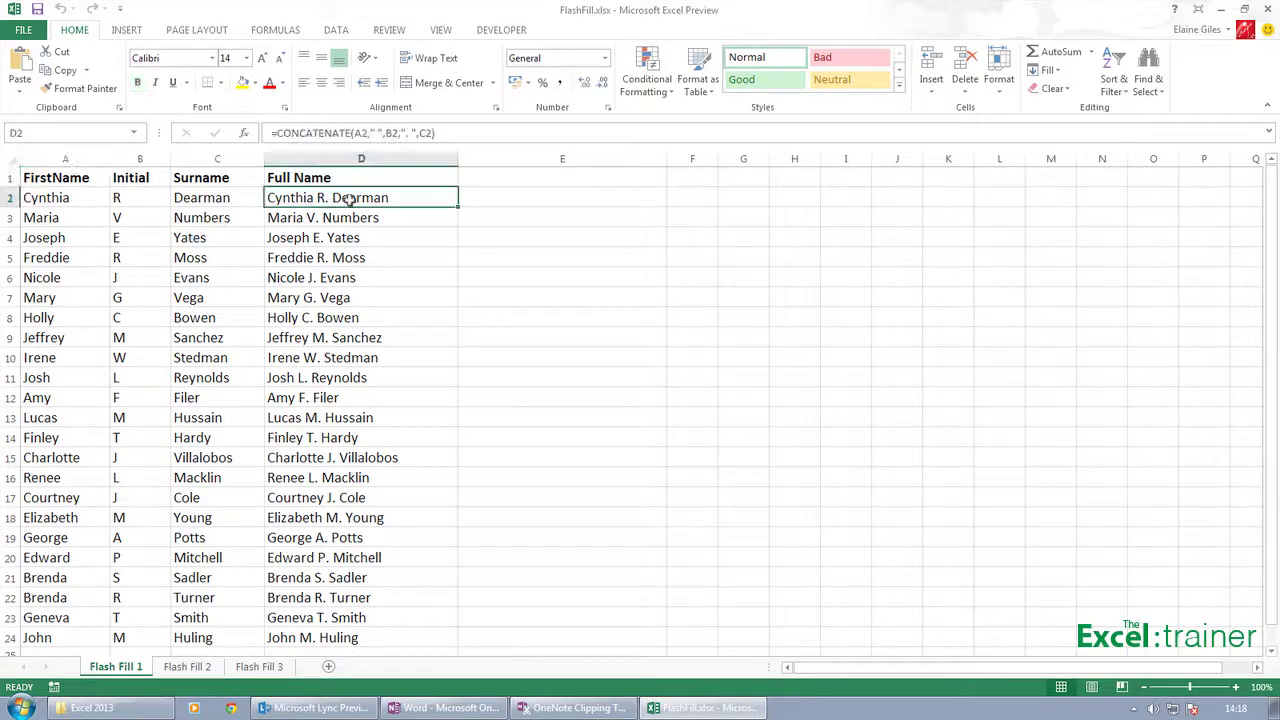
{"action": "left_click", "coordinate": [157, 204]}
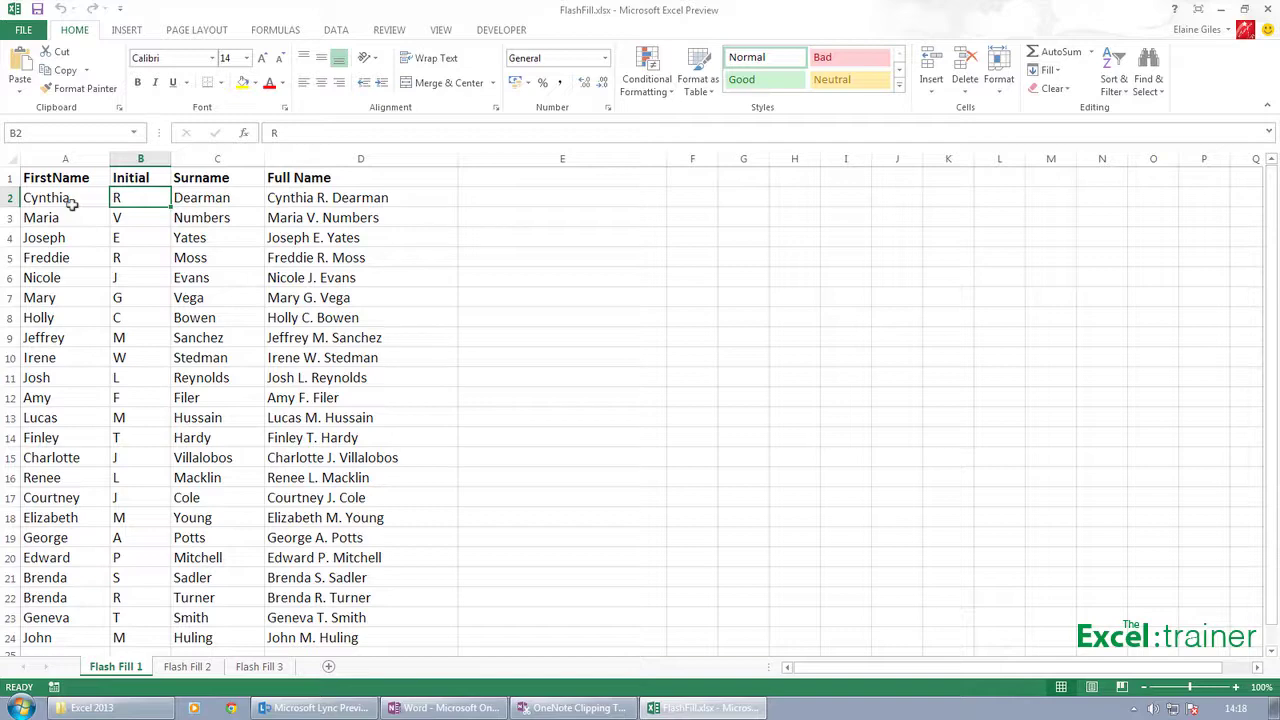
{"action": "left_click", "coordinate": [70, 203]}
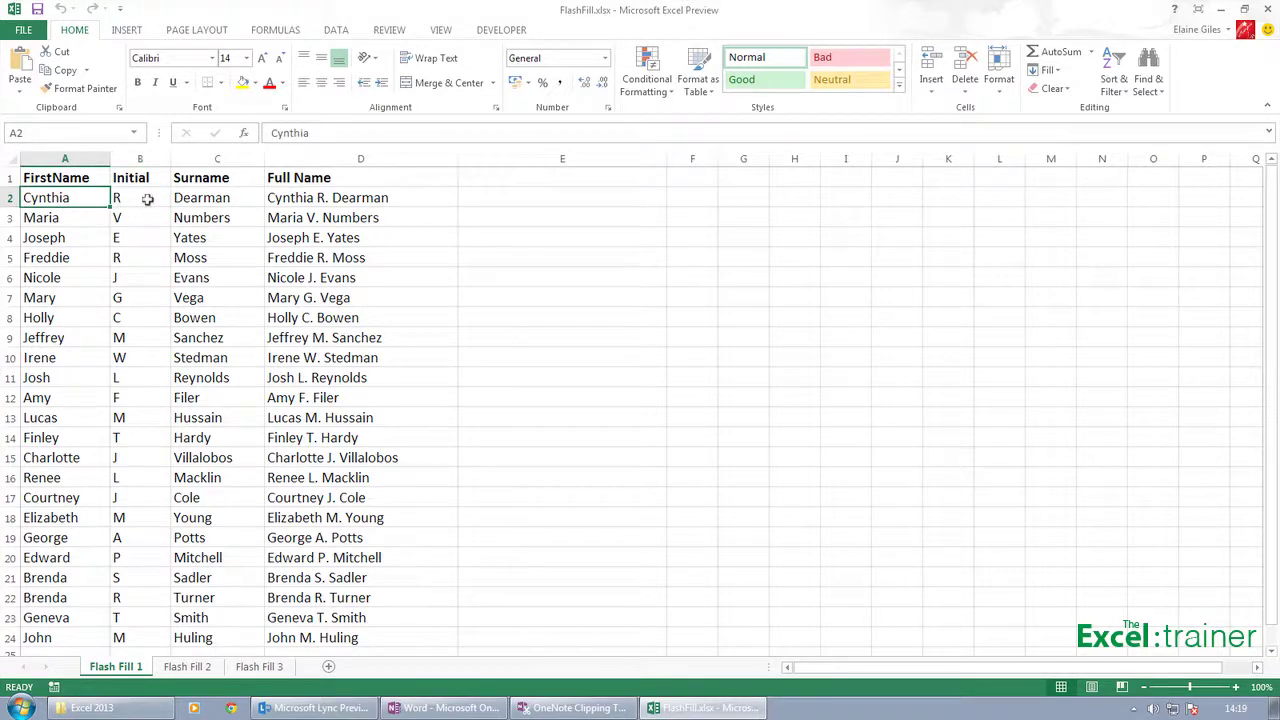
{"action": "scroll", "coordinate": [195, 294], "scroll_direction": "down", "scroll_amount": 2}
{"action": "scroll", "coordinate": [195, 294], "scroll_direction": "up", "scroll_amount": 2}
{"action": "left_click", "coordinate": [312, 198]}
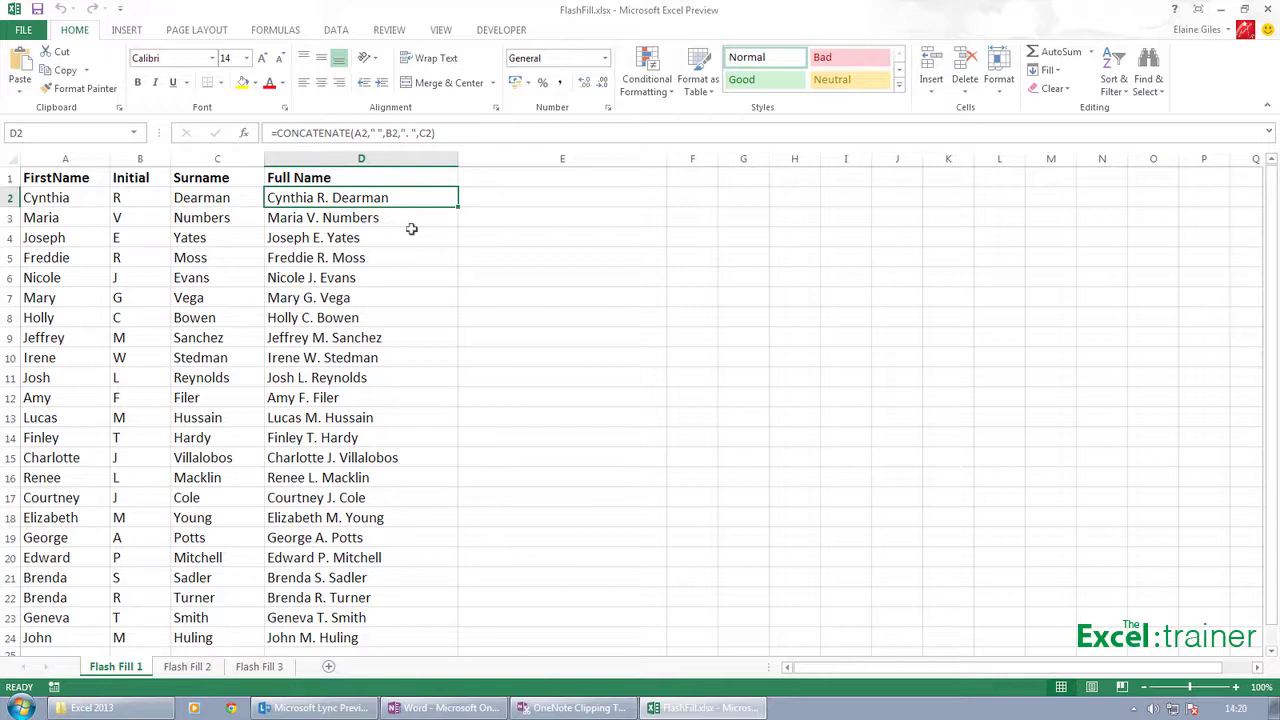
{"action": "key", "text": "Down"}
{"action": "key", "text": "Down"}
{"action": "key", "text": "Down"}
{"action": "key", "text": "Down"}
{"action": "key", "text": "Down"}
{"action": "key", "text": "Down"}
{"action": "key", "text": "Down"}
{"action": "key", "text": "Down"}
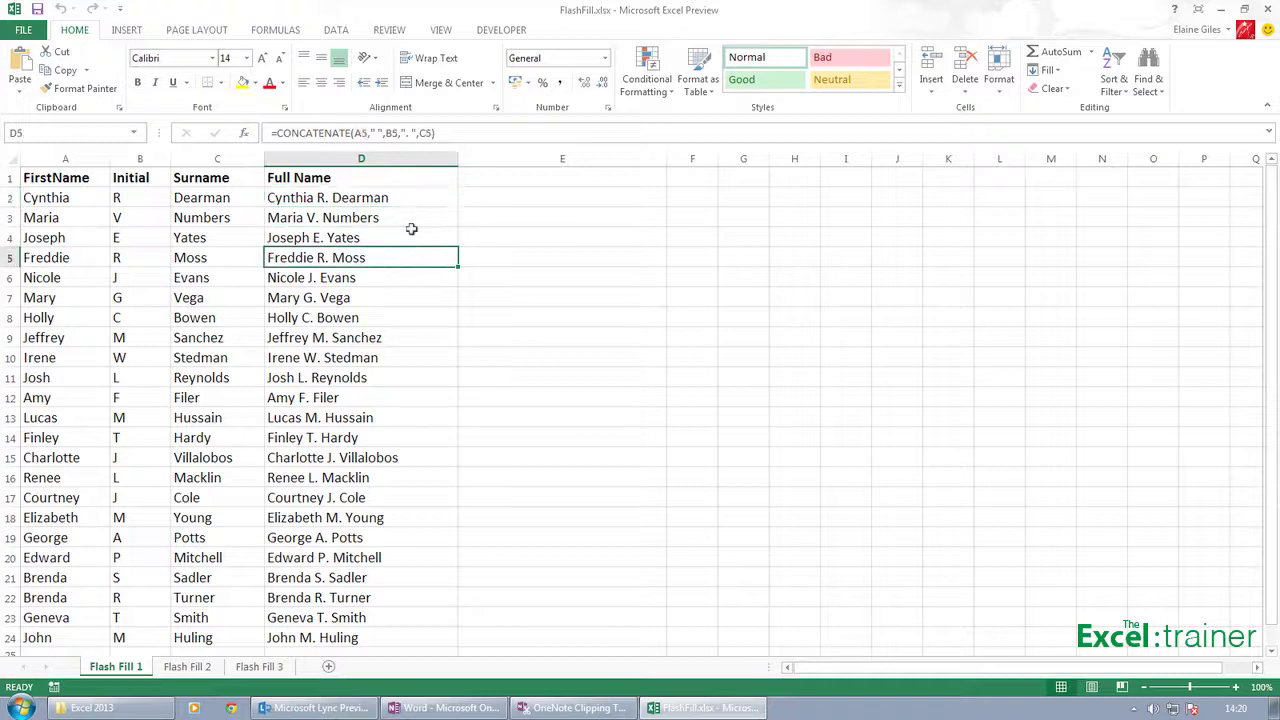
{"action": "key", "text": "Down"}
{"action": "key", "text": "Down"}
{"action": "key", "text": "Down"}
{"action": "key", "text": "Down"}
{"action": "key", "text": "Down"}
{"action": "key", "text": "Down"}
{"action": "key", "text": "Down"}
{"action": "key", "text": "Down"}
{"action": "key", "text": "Down"}
{"action": "key", "text": "Down"}
{"action": "key", "text": "Down"}
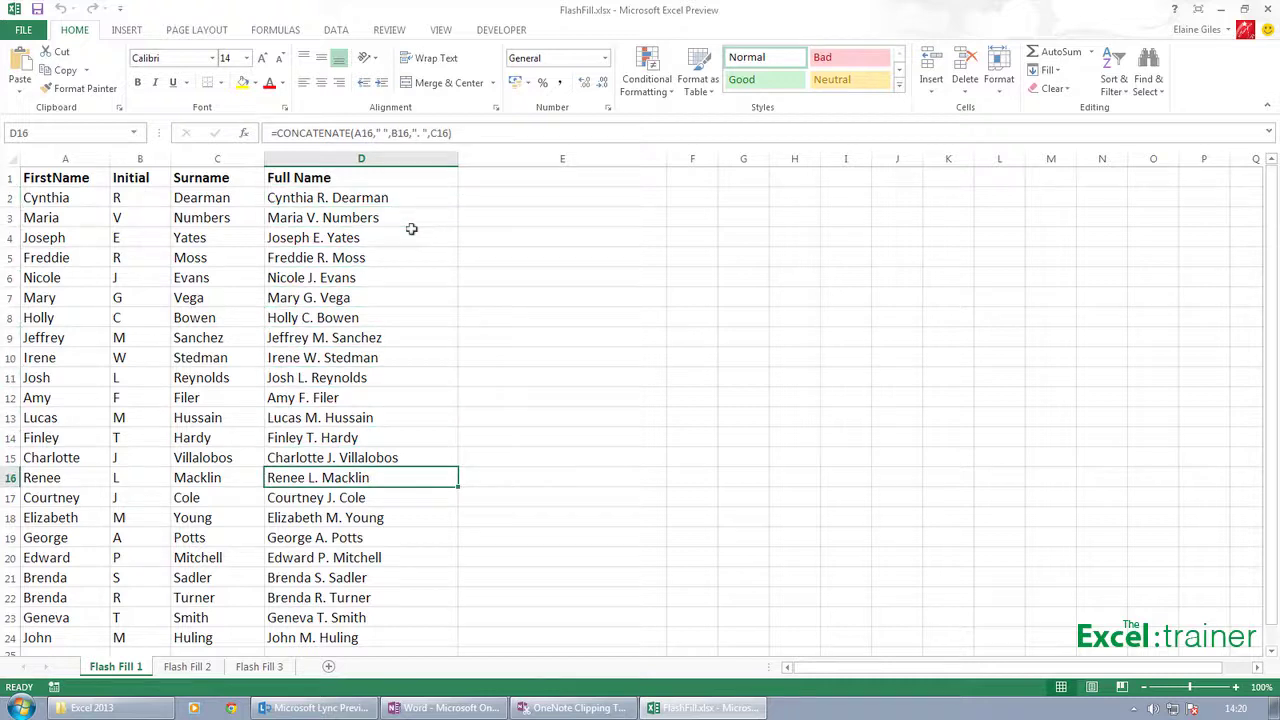
{"action": "key", "text": "Down"}
{"action": "key", "text": "Down"}
{"action": "key", "text": "Down"}
{"action": "key", "text": "Down"}
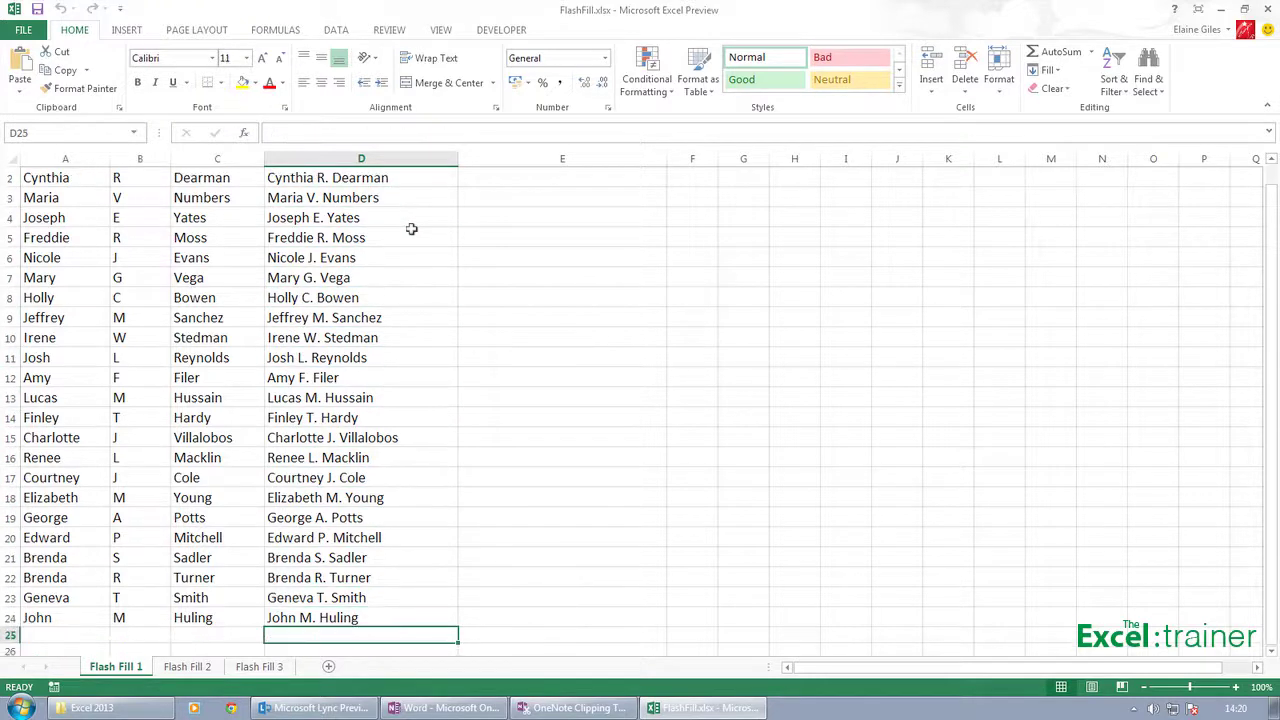
{"action": "key", "text": "Up"}
{"action": "key", "text": "Up"}
{"action": "key", "text": "Up"}
{"action": "key", "text": "Up"}
{"action": "key", "text": "Up"}
{"action": "key", "text": "Up"}
{"action": "key", "text": "Up"}
{"action": "key", "text": "Up"}
{"action": "key", "text": "Up"}
{"action": "key", "text": "Up"}
{"action": "key", "text": "Up"}
{"action": "key", "text": "Up"}
{"action": "key", "text": "Up"}
{"action": "key", "text": "Up"}
{"action": "key", "text": "Up"}
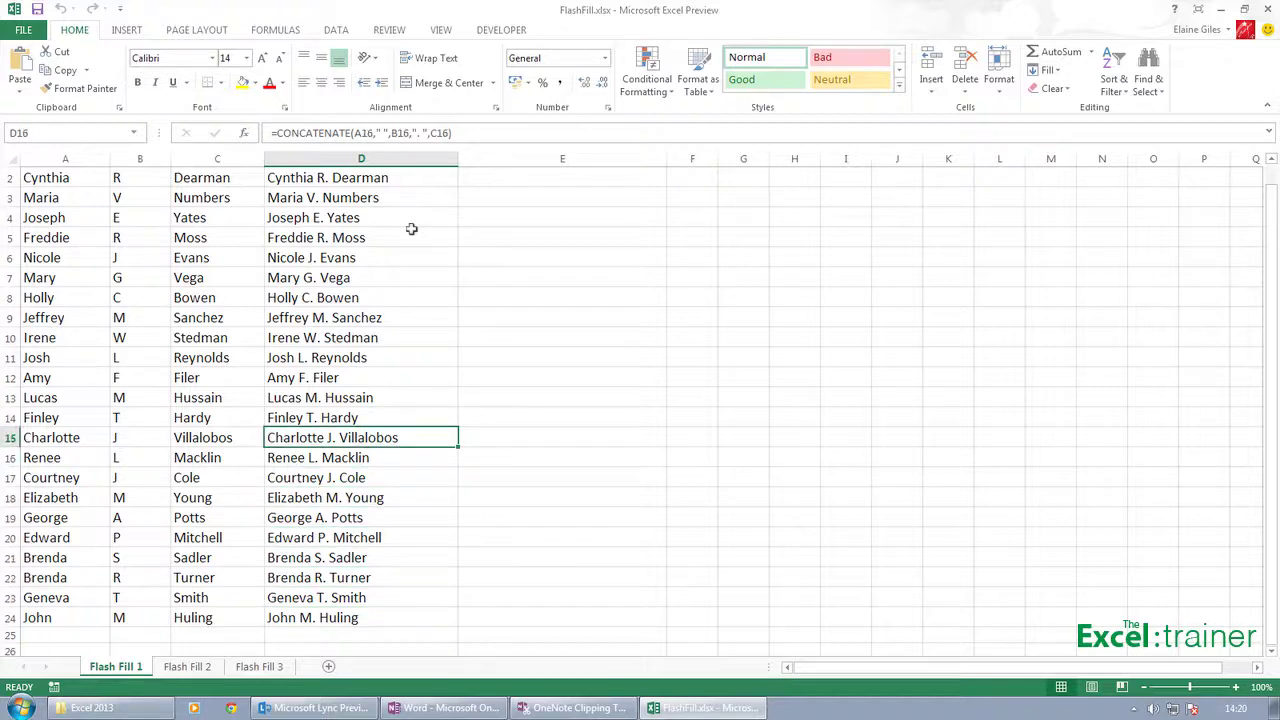
{"action": "key", "text": "Up"}
{"action": "key", "text": "Up"}
{"action": "key", "text": "Up"}
{"action": "key", "text": "Up"}
{"action": "key", "text": "Up"}
{"action": "key", "text": "Up"}
{"action": "key", "text": "Up"}
{"action": "key", "text": "Up"}
{"action": "key", "text": "Up"}
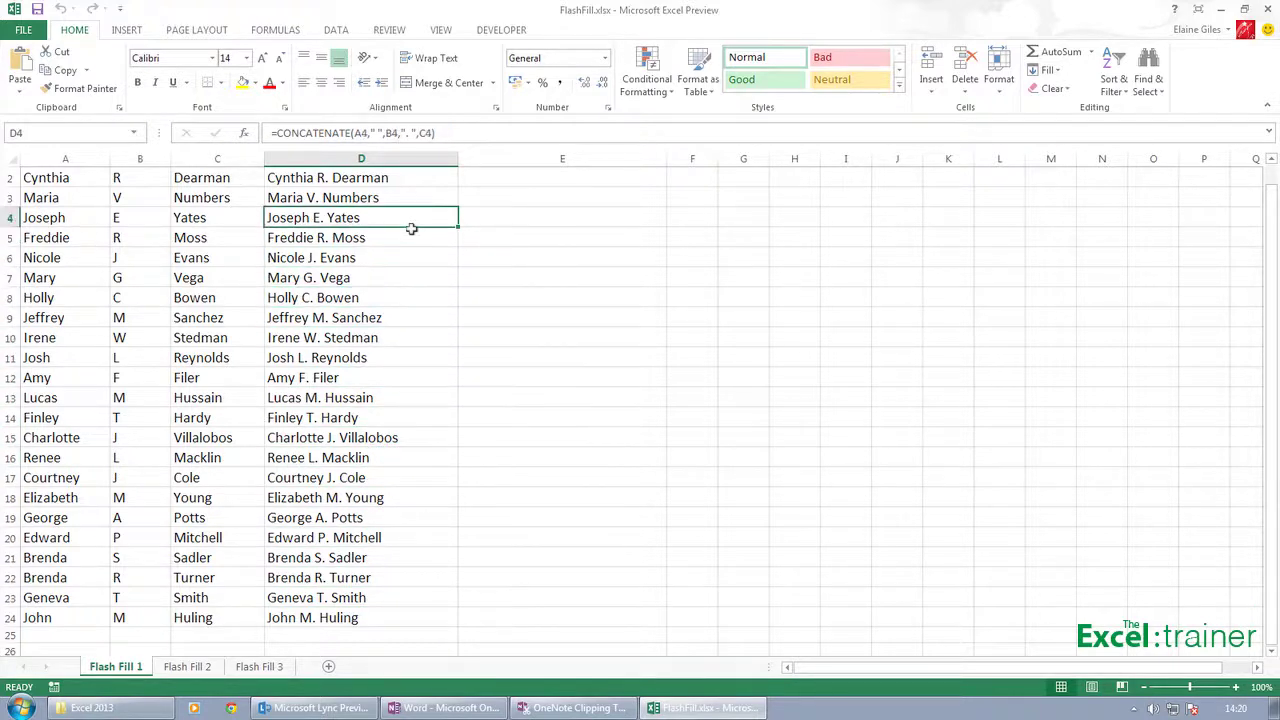
{"action": "key", "text": "Down"}
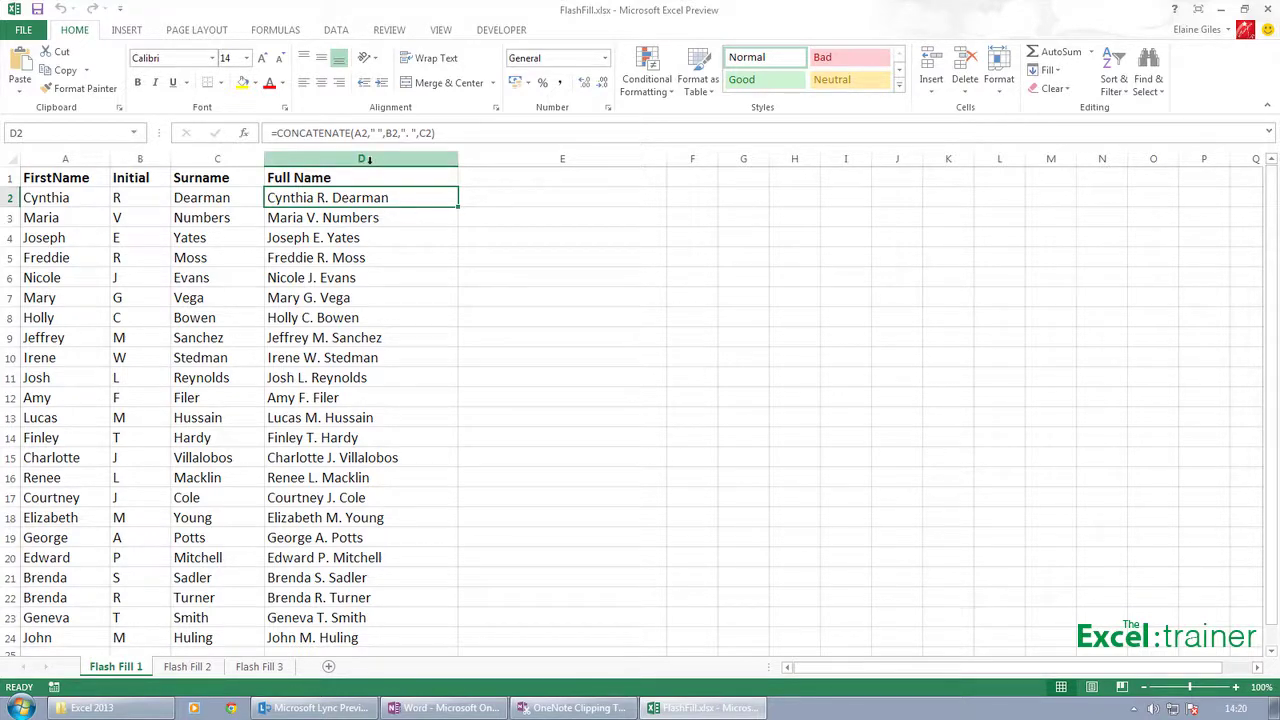
Delete the Full Name formula column D
{"action": "left_click", "coordinate": [364, 160]}
{"action": "right_click", "coordinate": [368, 162]}
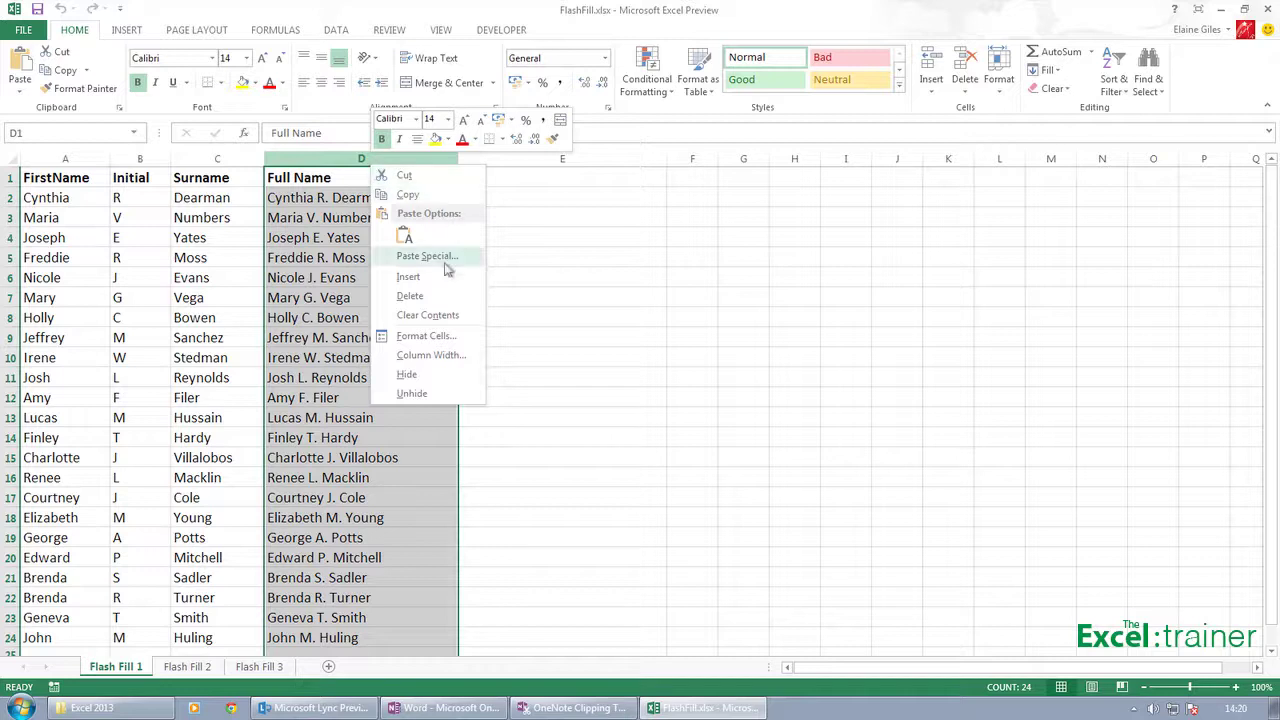
{"action": "left_click", "coordinate": [410, 296]}
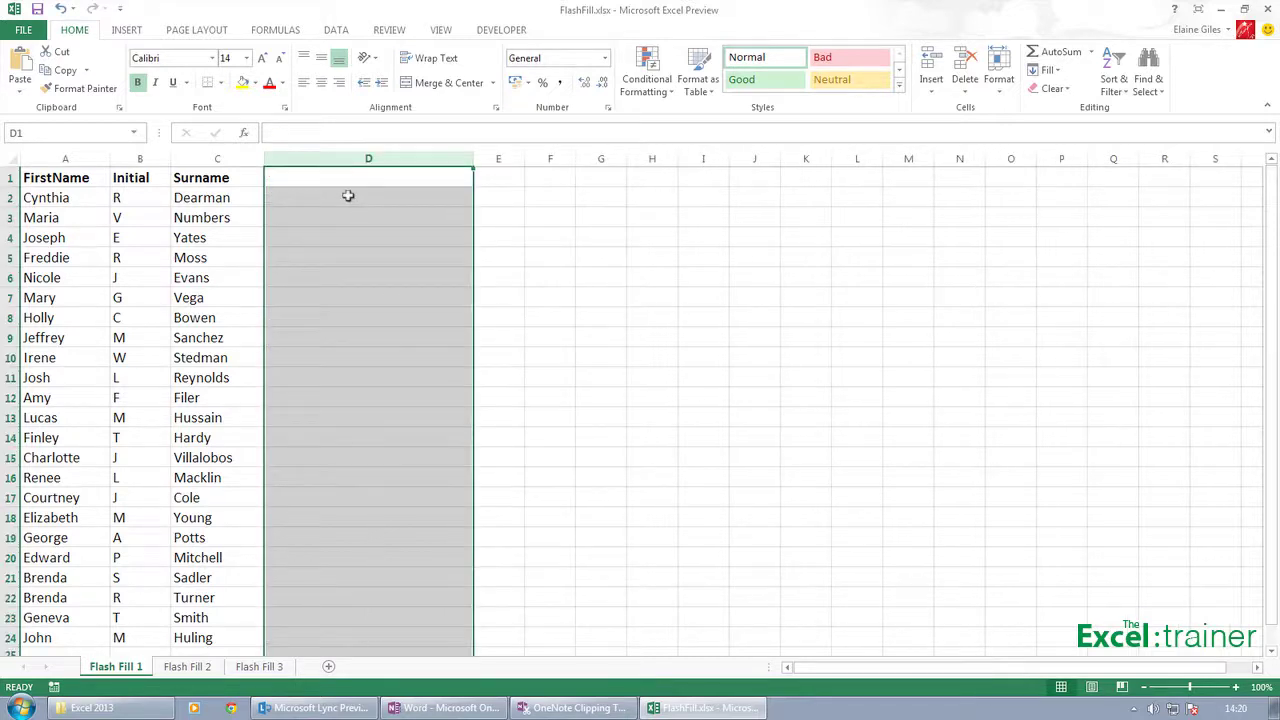
Enter example first names Cynthia and Maria in D2:D3, accept the Flash Fill, and review the results
{"action": "left_click", "coordinate": [348, 196]}
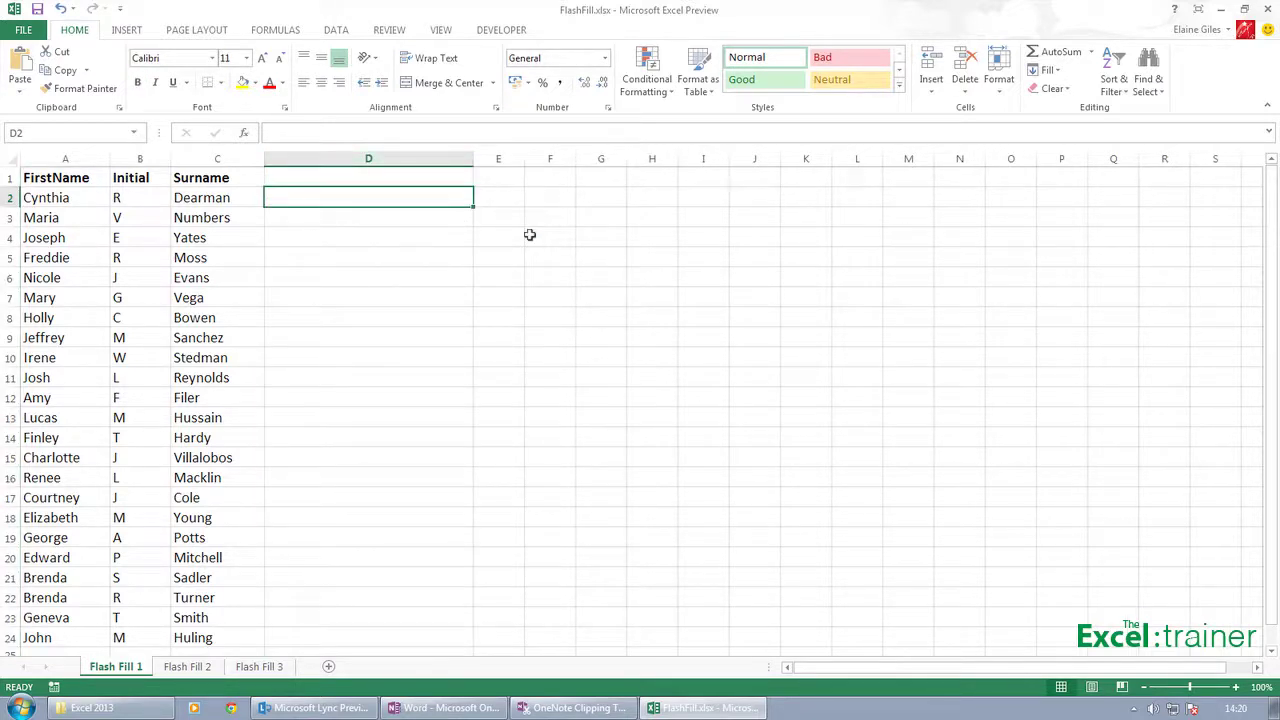
{"action": "type", "text": "Cynth"}
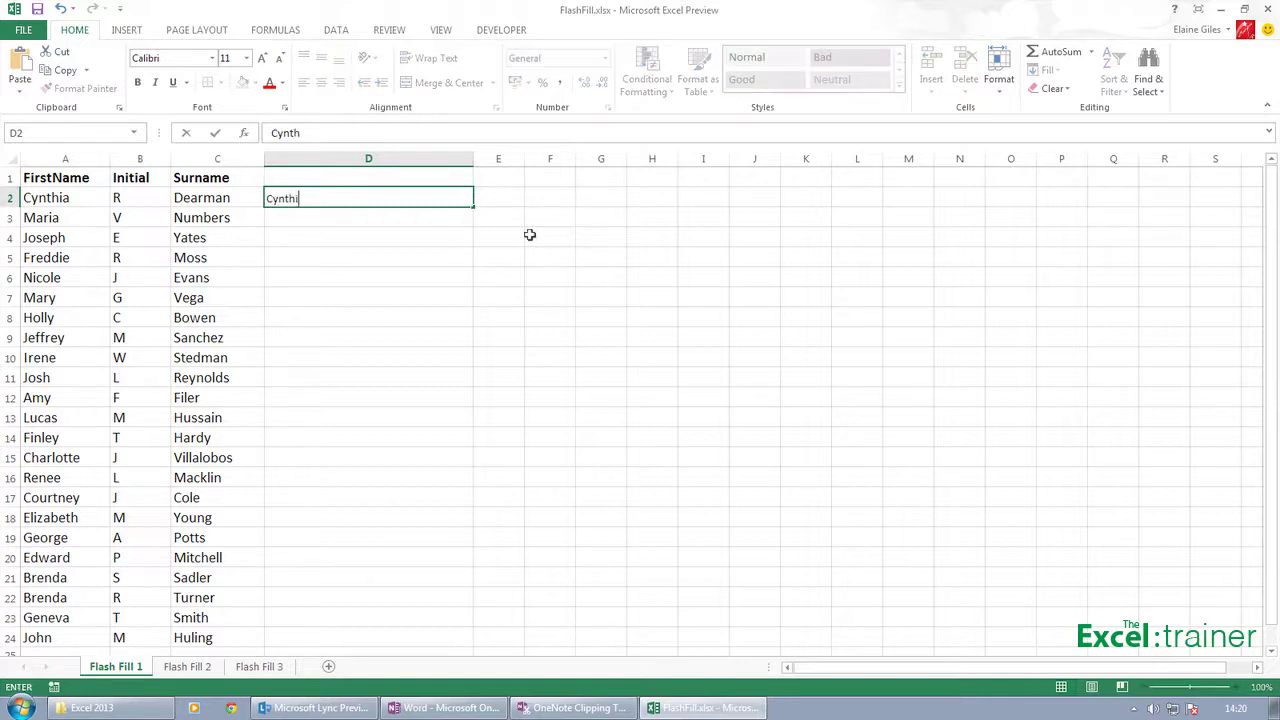
{"action": "type", "text": "ia"}
{"action": "key", "text": "ctrl+Return"}
{"action": "key", "text": "Down"}
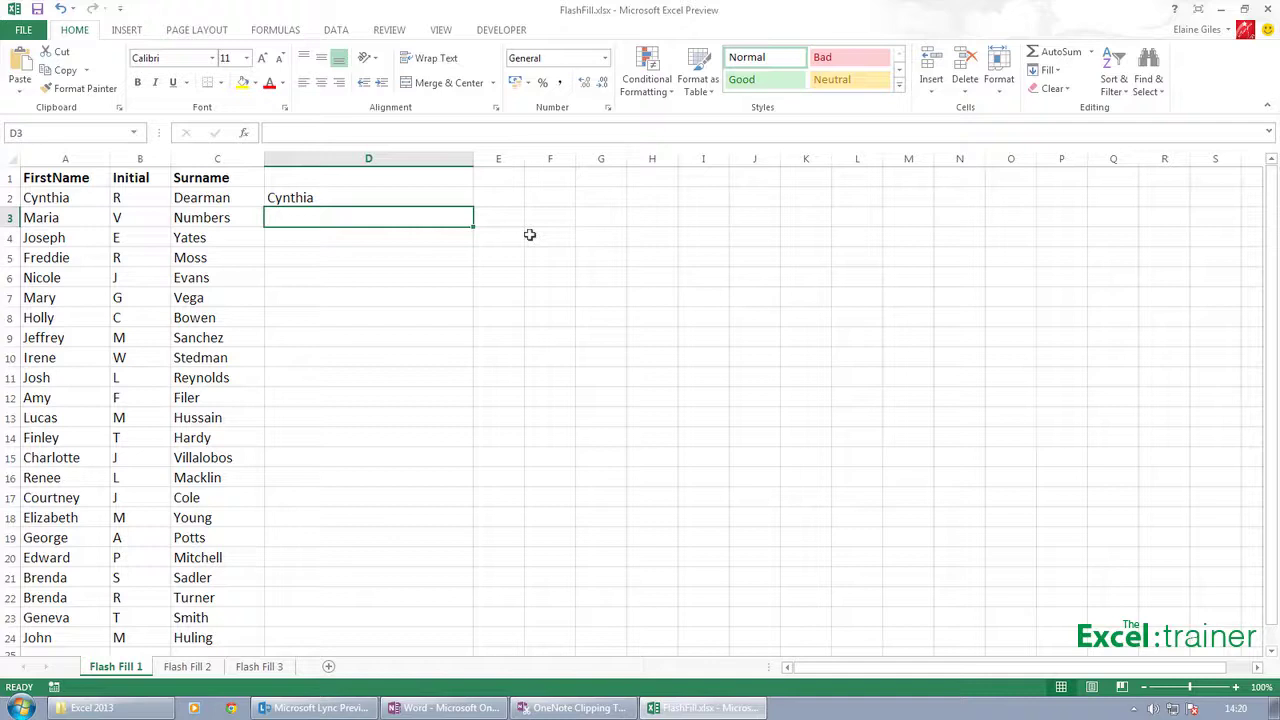
{"action": "type", "text": "Maria"}
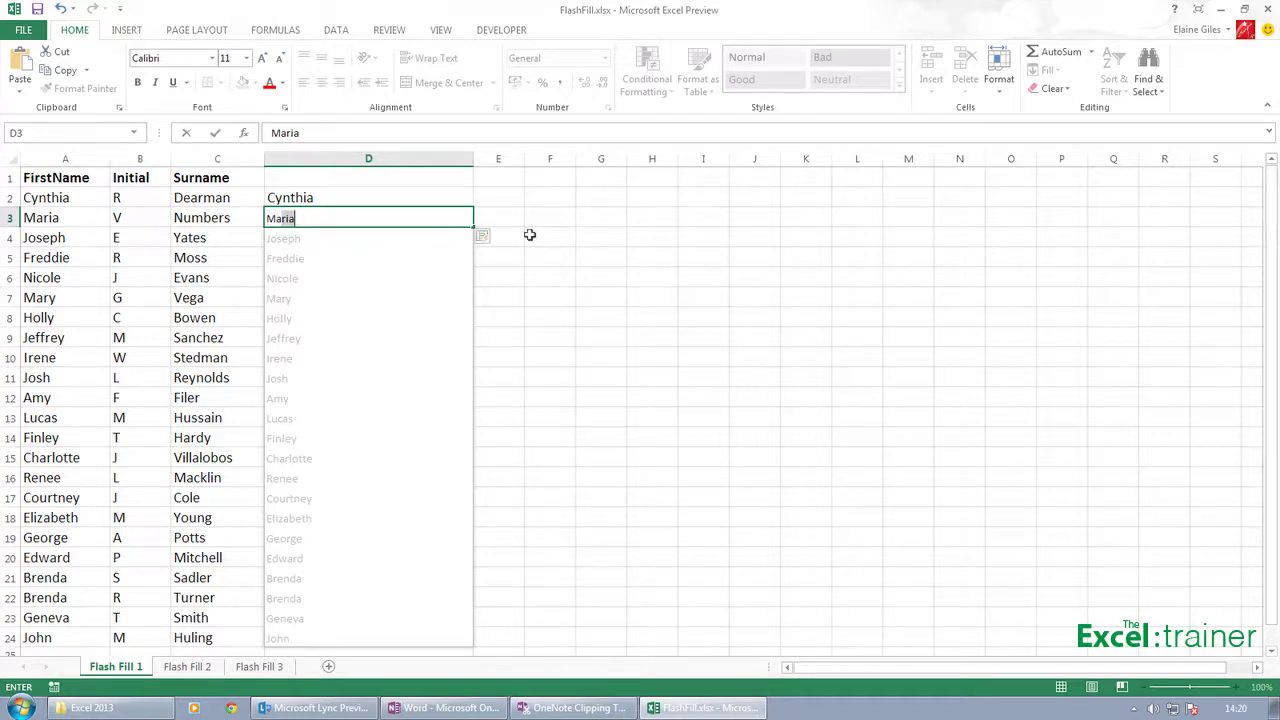
{"action": "key", "text": "Return"}
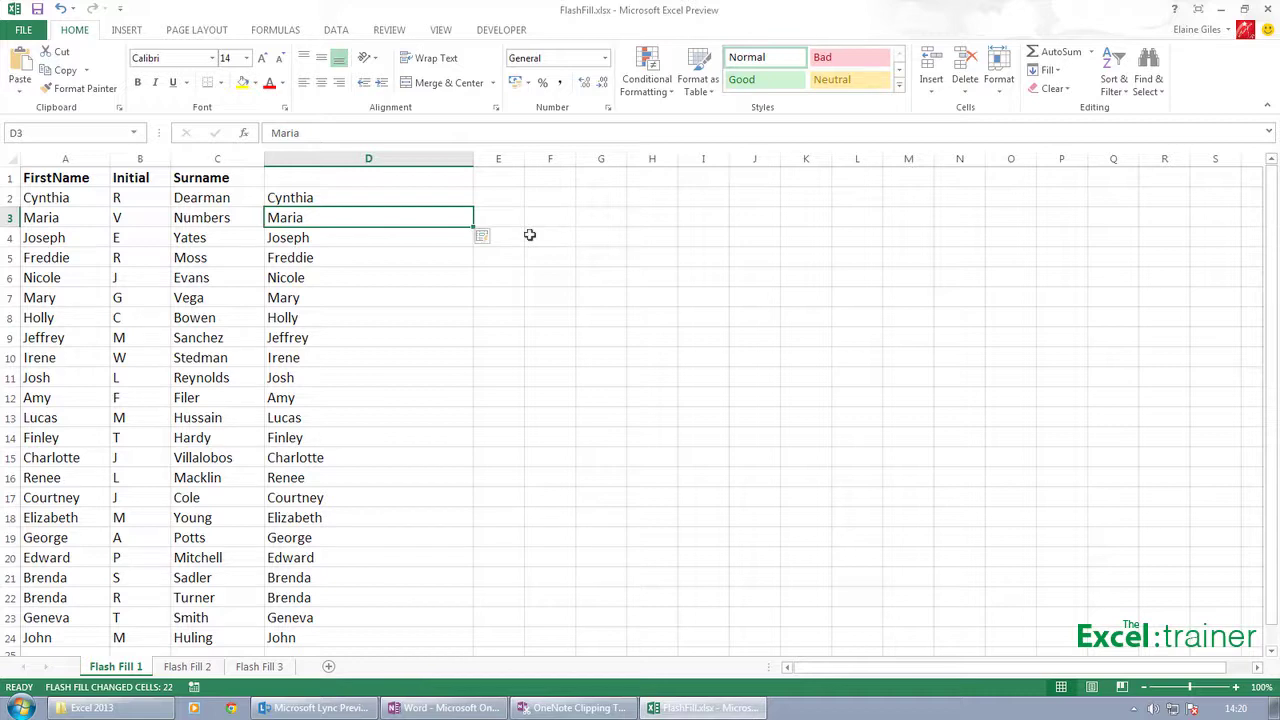
{"action": "key", "text": "Down"}
{"action": "key", "text": "Down"}
{"action": "key", "text": "Down"}
{"action": "key", "text": "Down"}
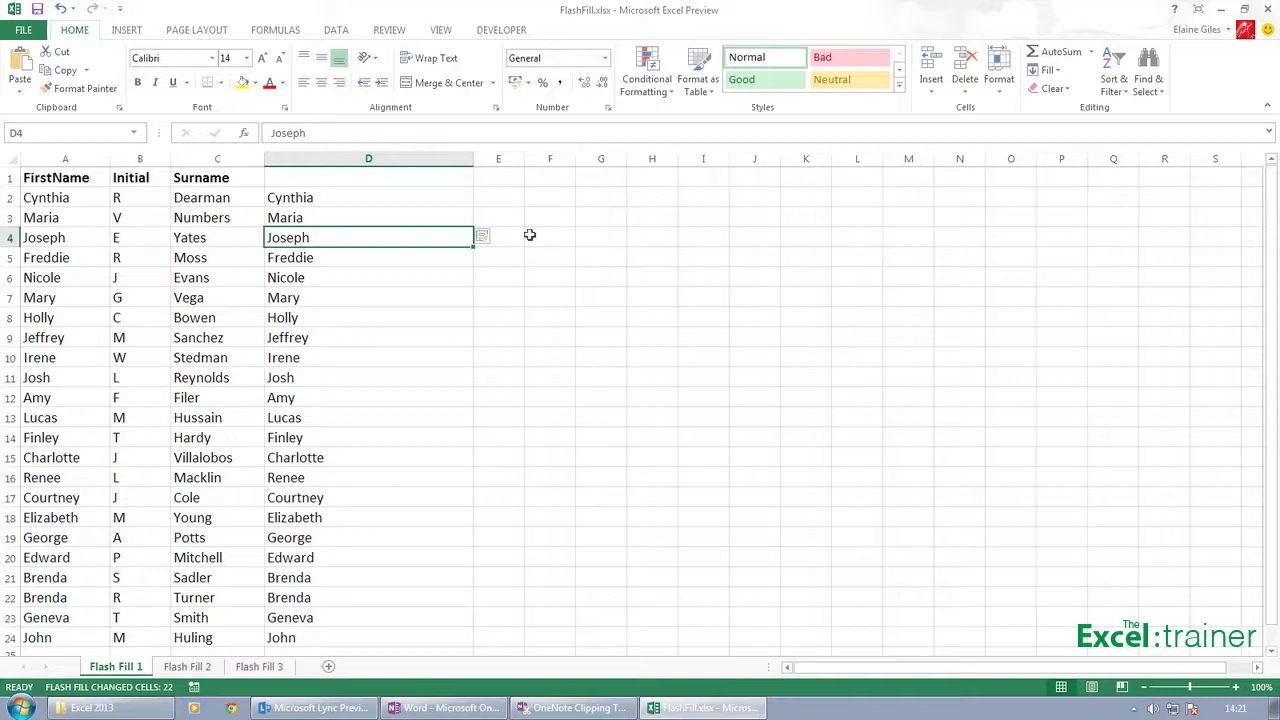
{"action": "key", "text": "Down"}
{"action": "key", "text": "Down"}
{"action": "key", "text": "Down"}
{"action": "key", "text": "Down"}
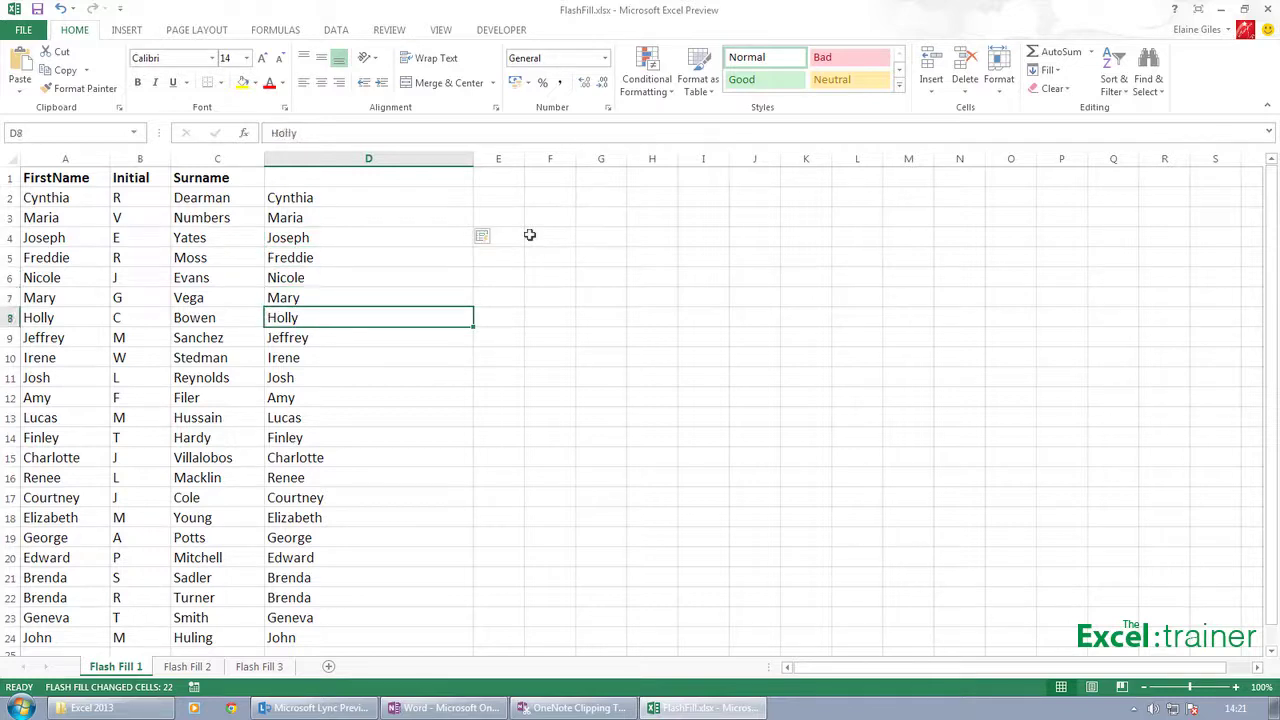
{"action": "key", "text": "Down"}
{"action": "key", "text": "Down"}
{"action": "key", "text": "Down"}
{"action": "key", "text": "Down"}
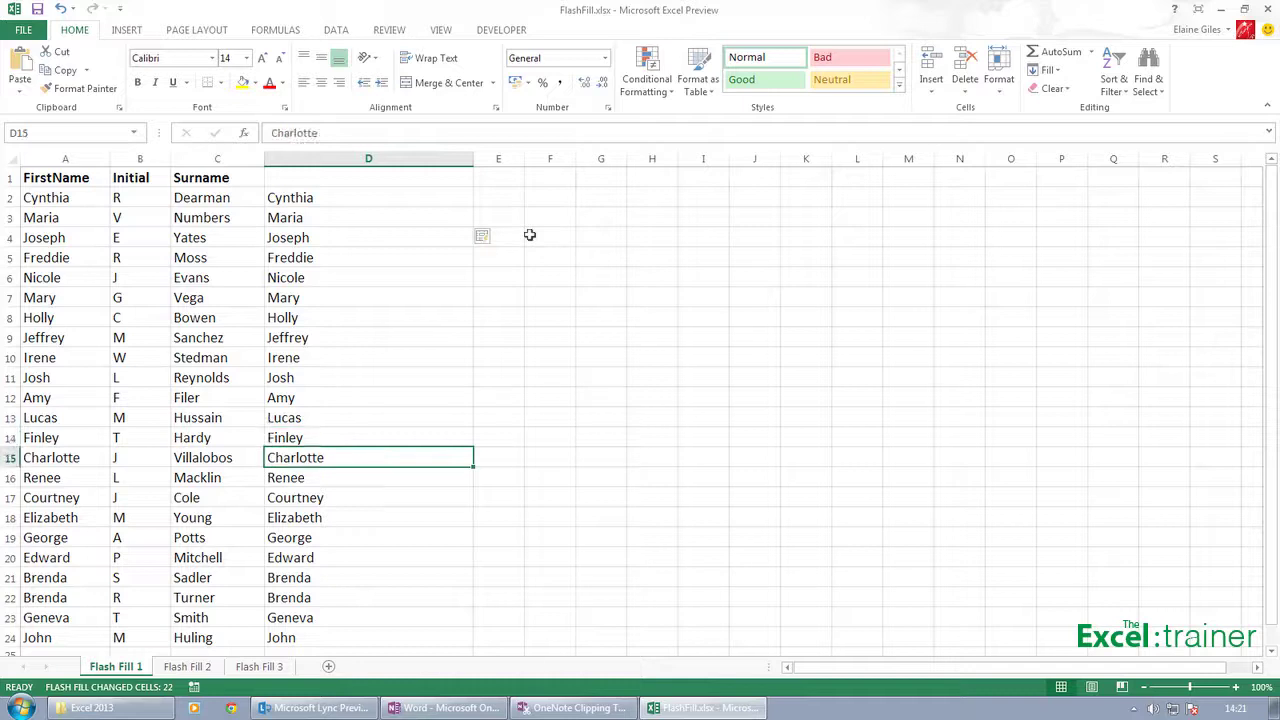
{"action": "key", "text": "Down"}
{"action": "key", "text": "Down"}
{"action": "key", "text": "Down"}
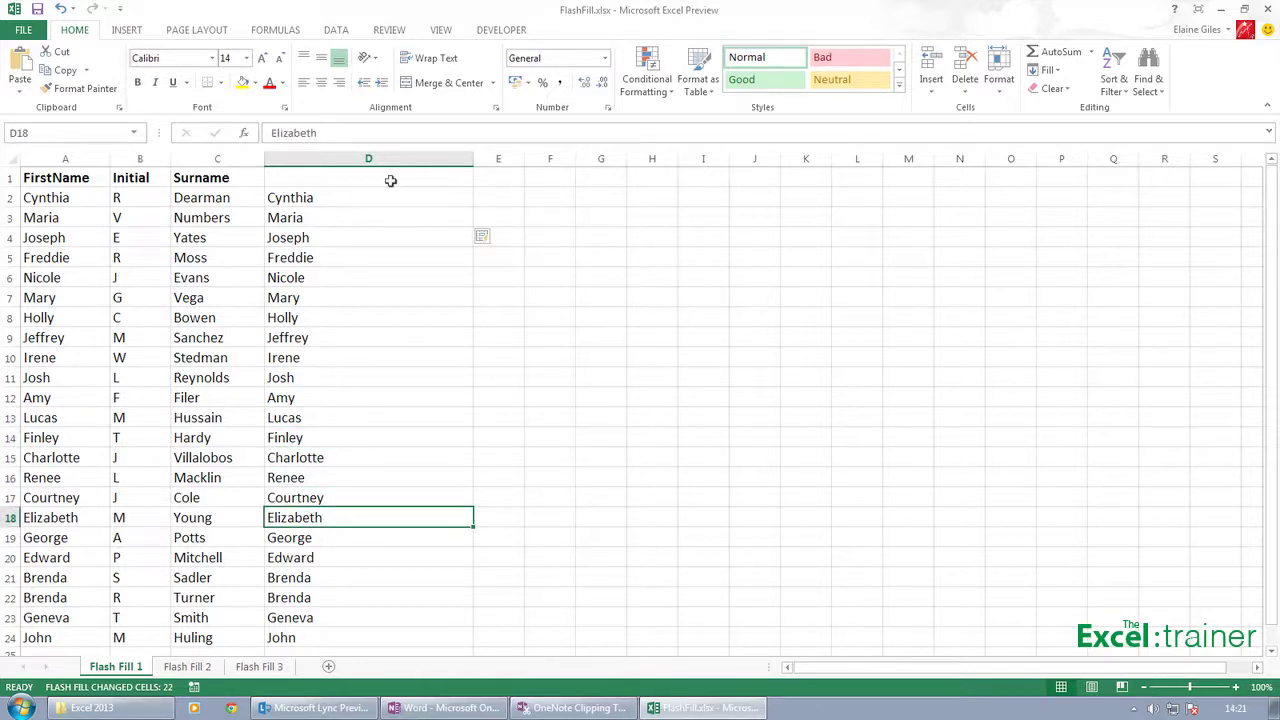
Delete the first-name column D and widen the new column D to fit full names
{"action": "left_click", "coordinate": [391, 159]}
{"action": "right_click", "coordinate": [391, 159]}
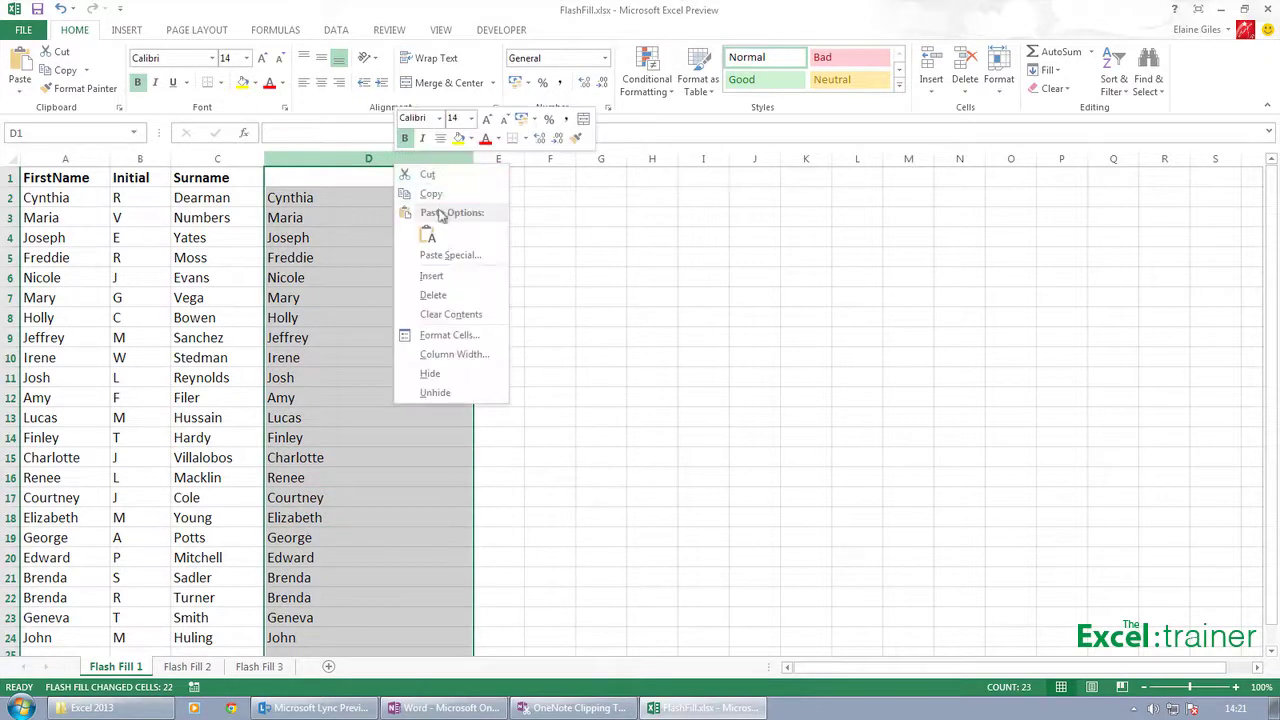
{"action": "left_click", "coordinate": [435, 295]}
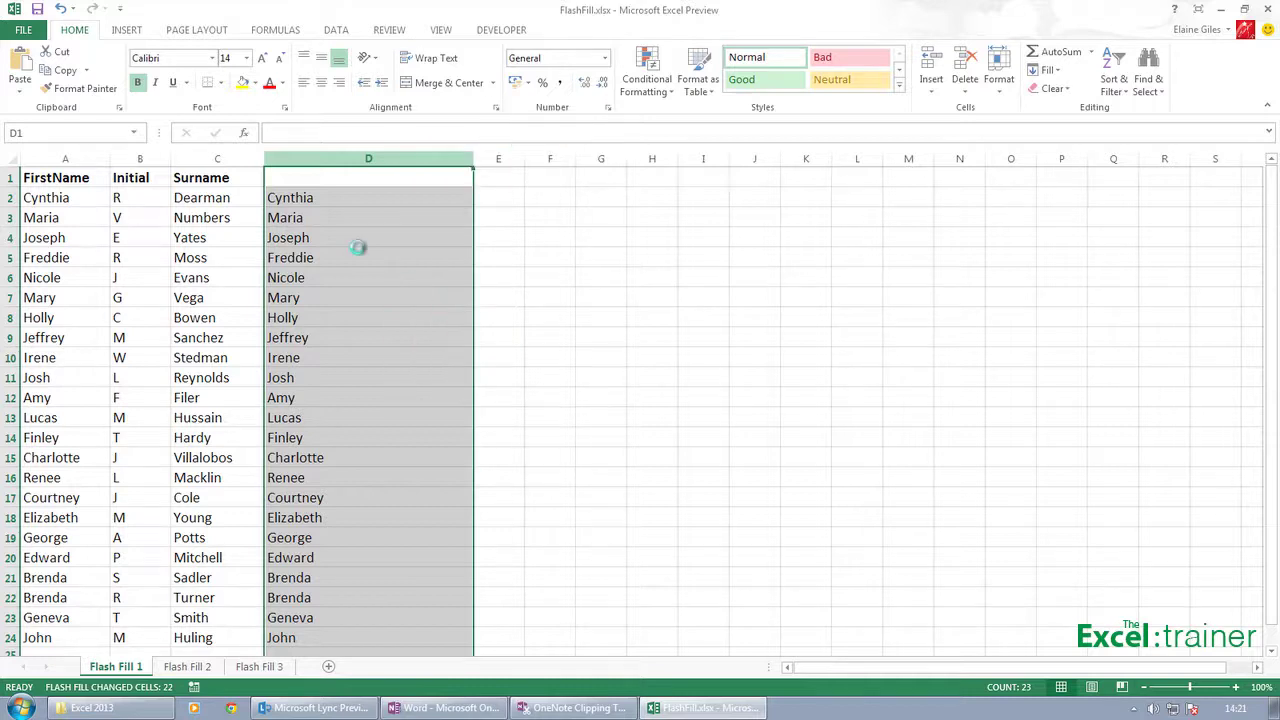
{"action": "left_click", "coordinate": [340, 198]}
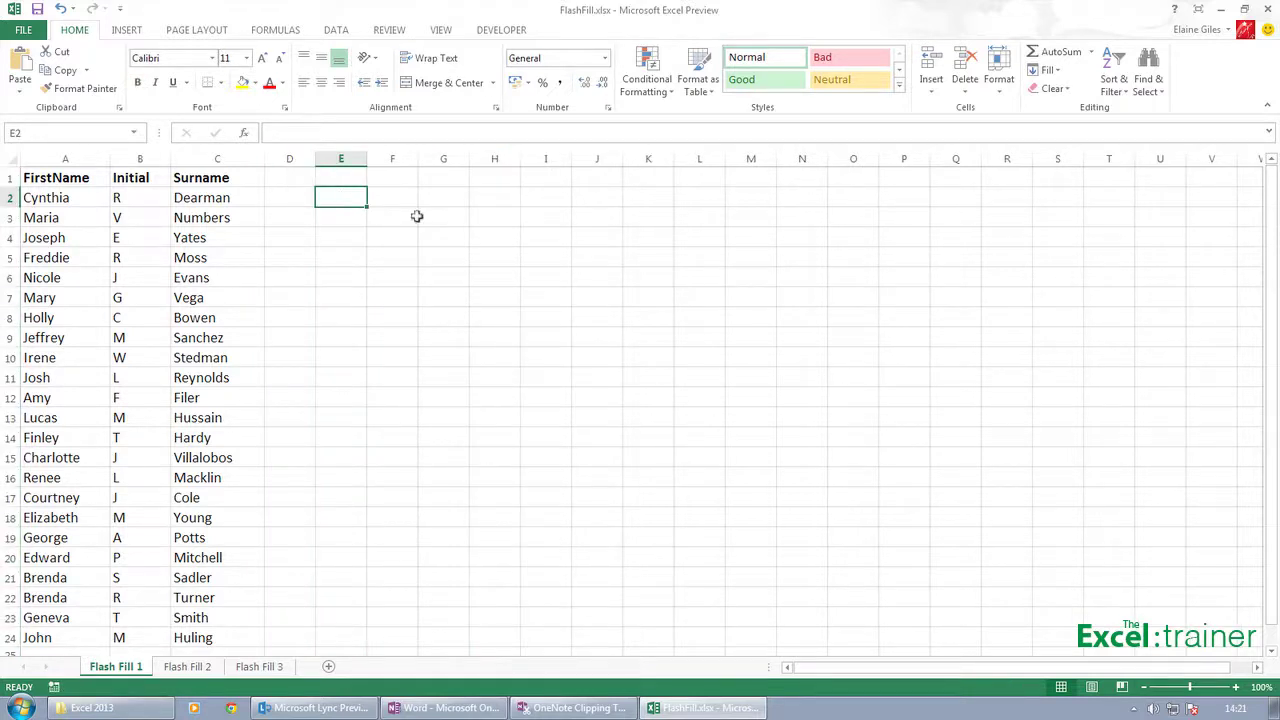
{"action": "left_click_drag", "start_coordinate": [367, 159], "coordinate": [390, 162]}
{"action": "left_click", "coordinate": [322, 198]}
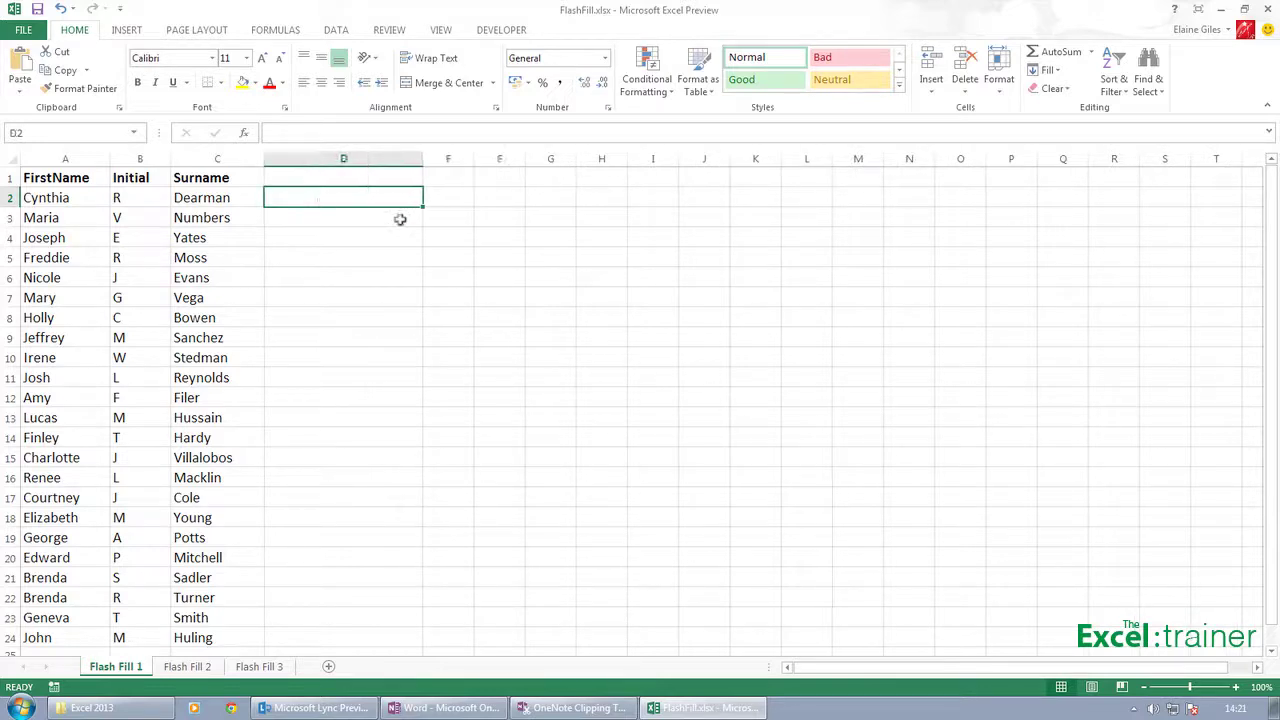
{"action": "type", "text": "Cynthia"}
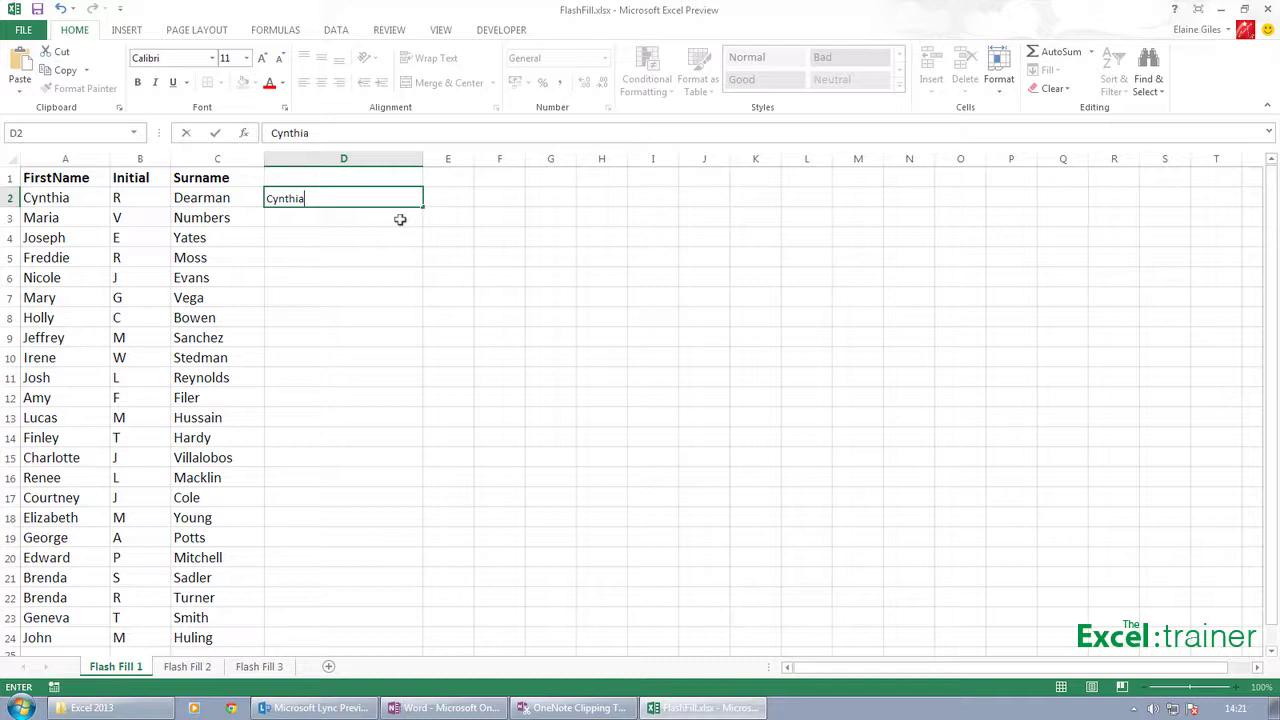
{"action": "type", "text": " R. Dearman"}
{"action": "key", "text": "ctrl+Return"}
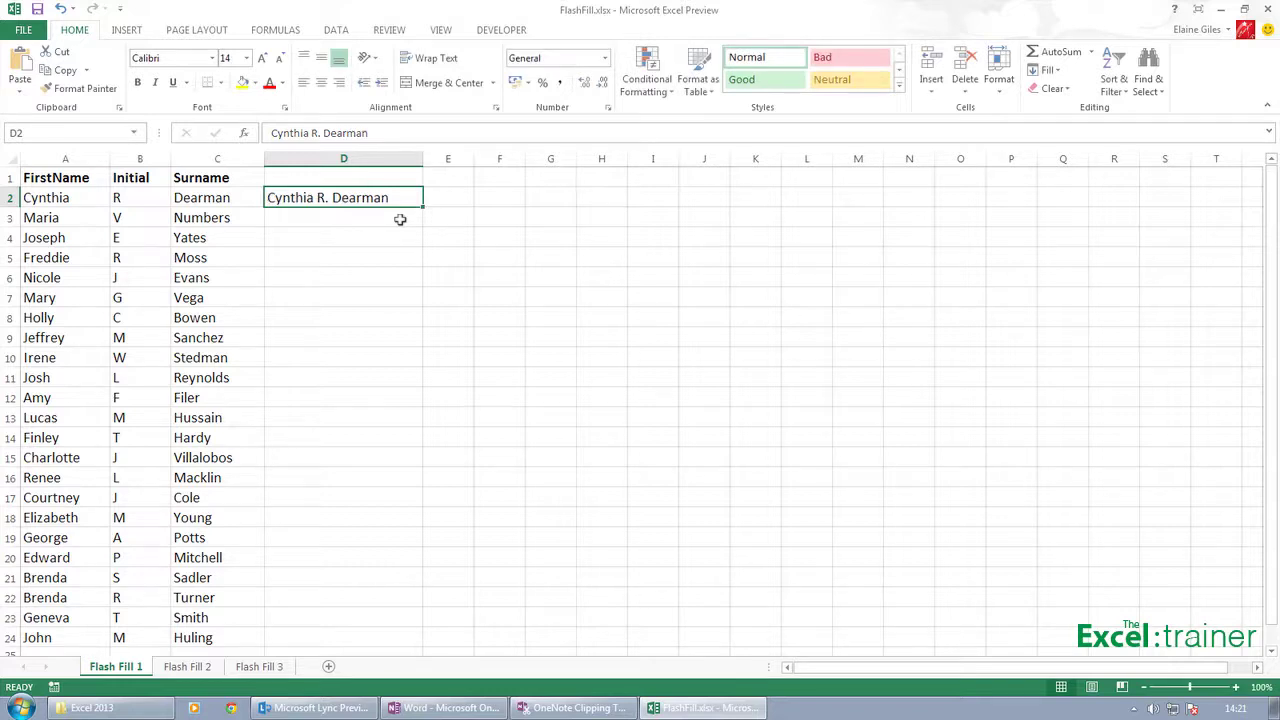
{"action": "left_click", "coordinate": [400, 219]}
{"action": "type", "text": "Maria V. Numbers"}
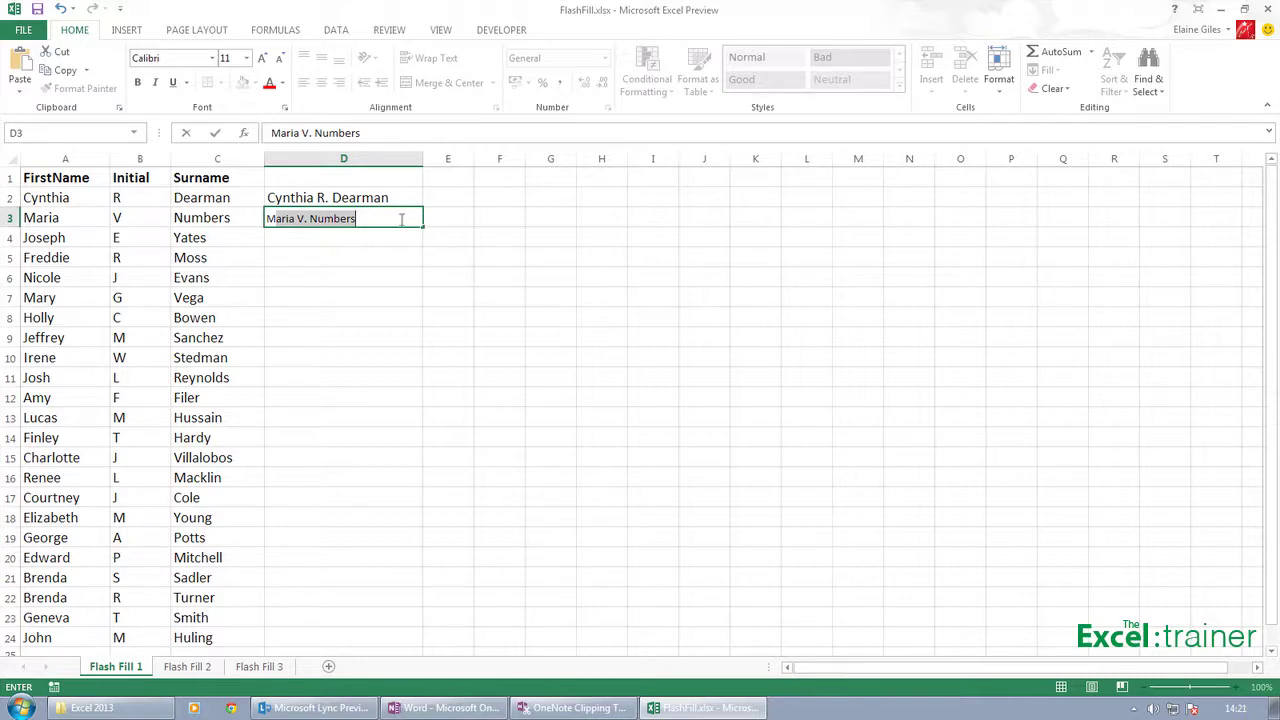
{"action": "key", "text": "ctrl+Return"}
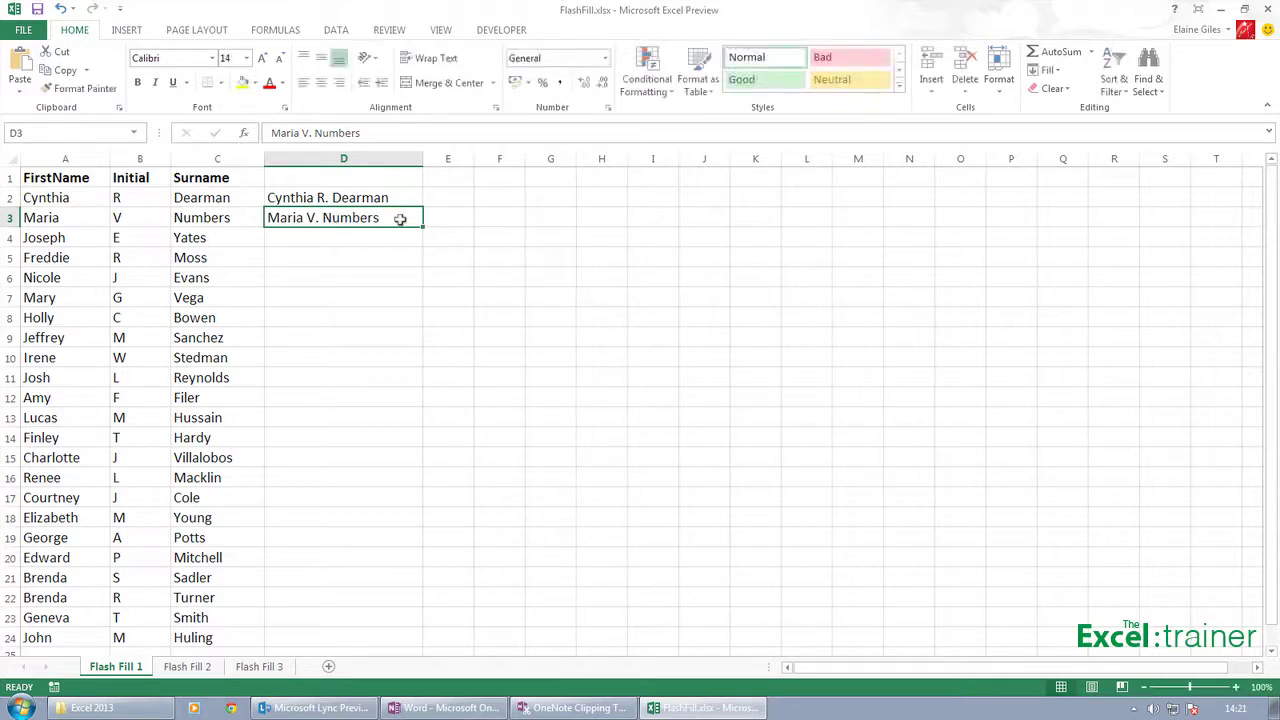
{"action": "key", "text": "Down"}
{"action": "type", "text": "J"}
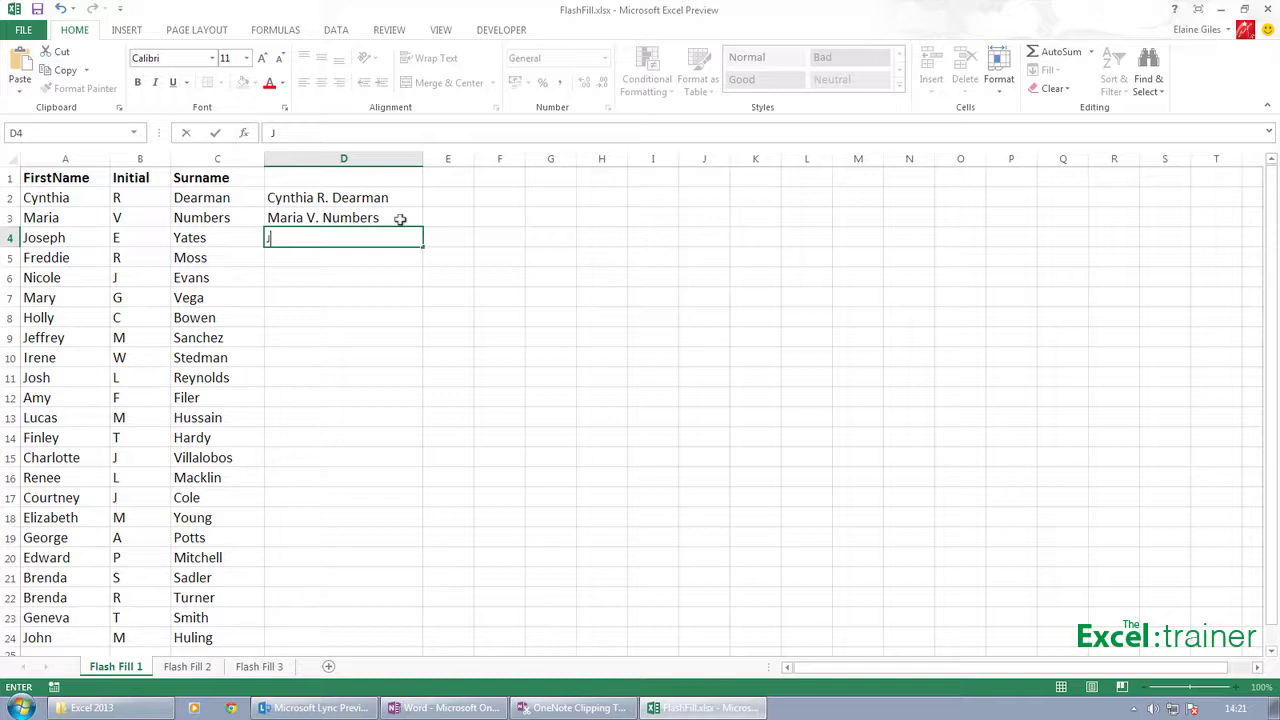
{"action": "type", "text": "o"}
{"action": "type", "text": "speh"}
{"action": "key", "text": "BackSpace"}
{"action": "type", "text": "h"}
{"action": "key", "text": "BackSpace"}
{"action": "key", "text": "BackSpace"}
{"action": "key", "text": "BackSpace"}
{"action": "type", "text": "eph"}
{"action": "key", "text": "ctrl+Return"}
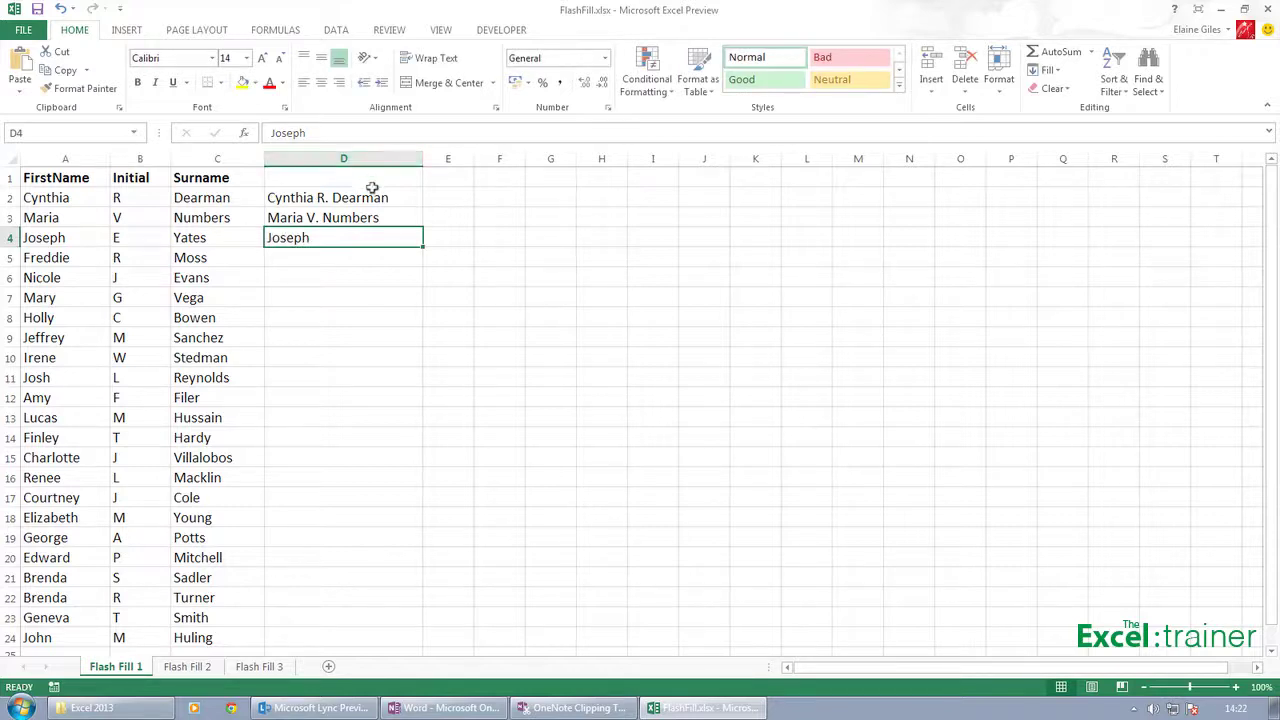
Clear the trial entries, then re-enter Cynthia R. Dearman and Maria V. Numbers so Flash Fill completes the column
{"action": "left_click_drag", "start_coordinate": [376, 200], "coordinate": [366, 279]}
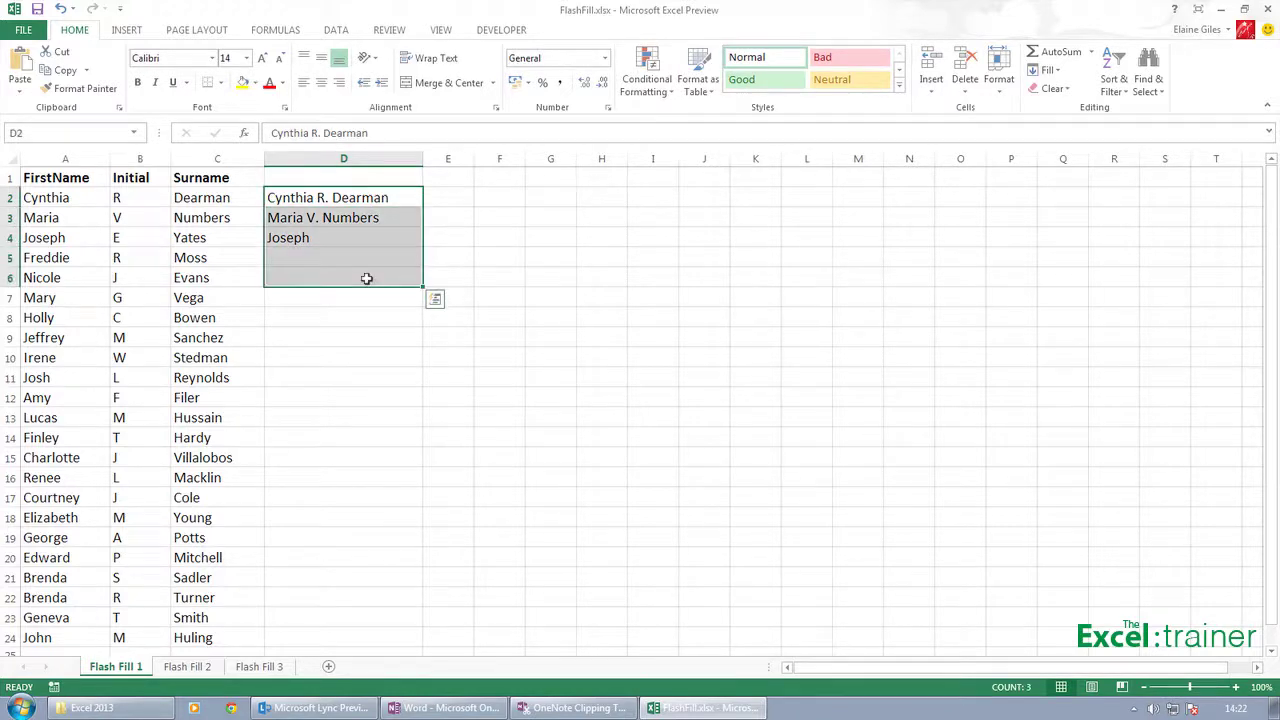
{"action": "key", "text": "Delete"}
{"action": "left_click", "coordinate": [321, 199]}
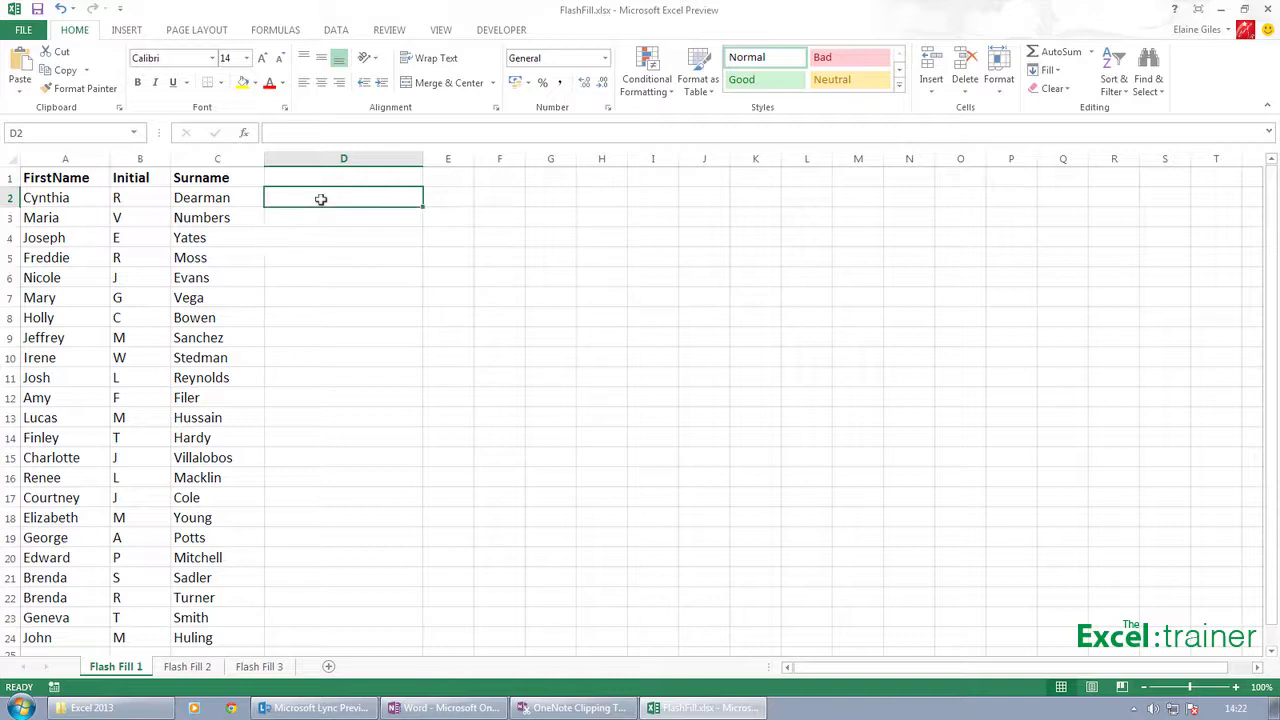
{"action": "type", "text": "Cynthia"}
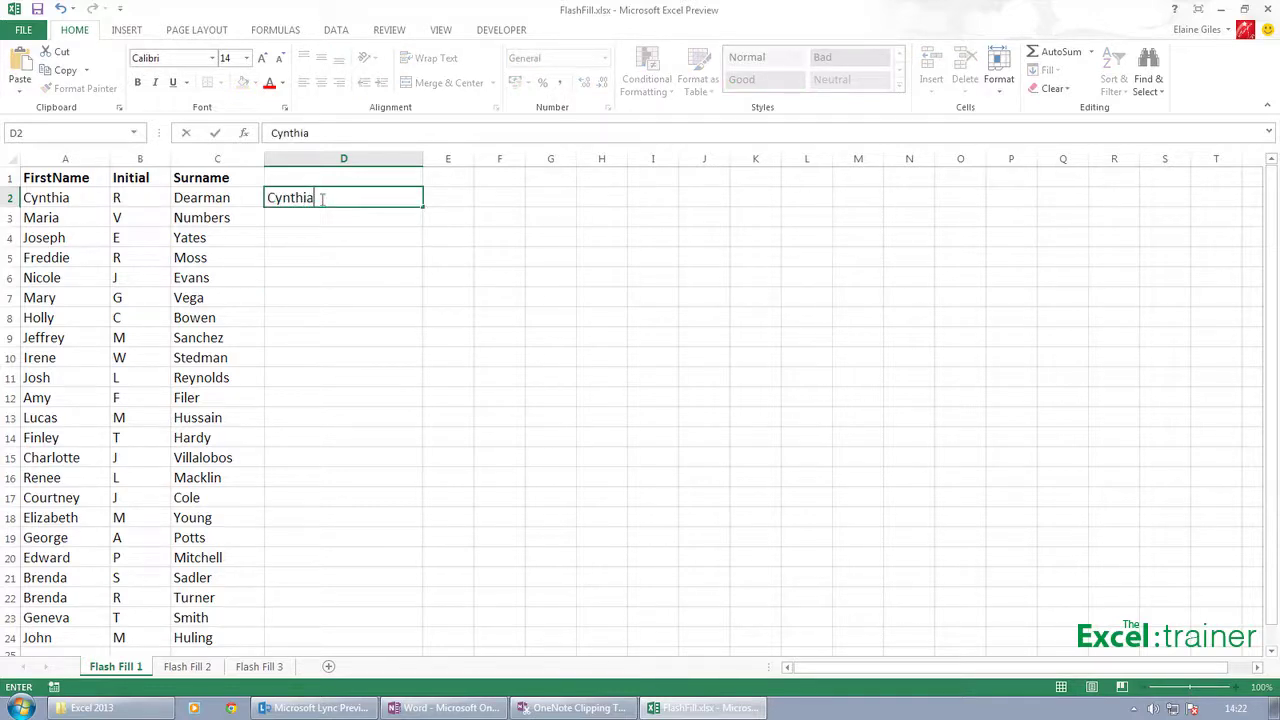
{"action": "type", "text": " R. Dearman"}
{"action": "key", "text": "ctrl+Return"}
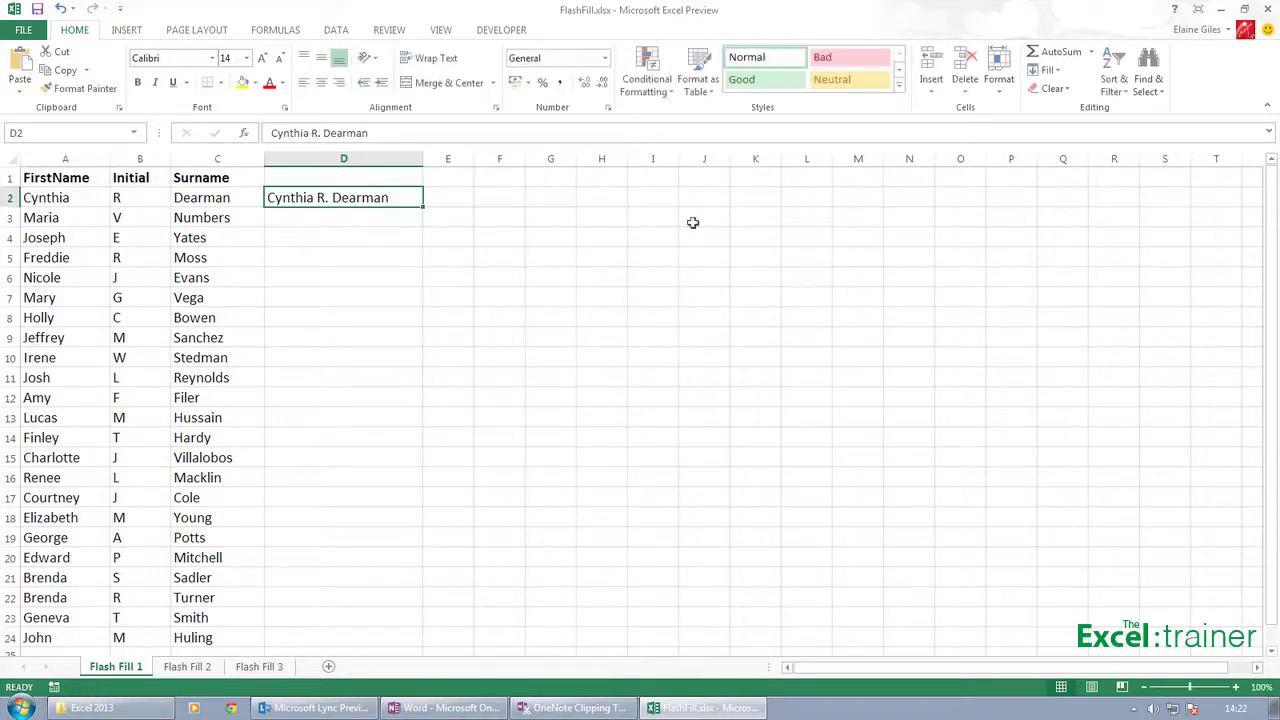
{"action": "key", "text": "Return"}
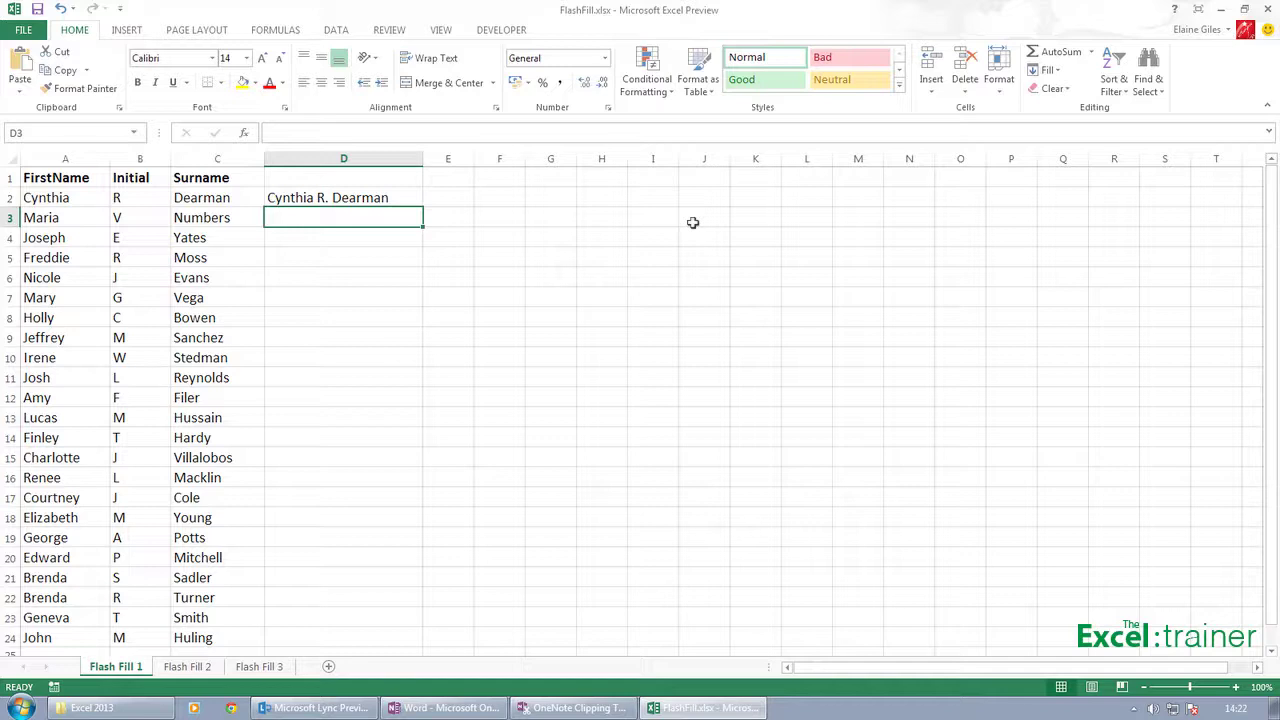
{"action": "type", "text": "Maria V. Numbers"}
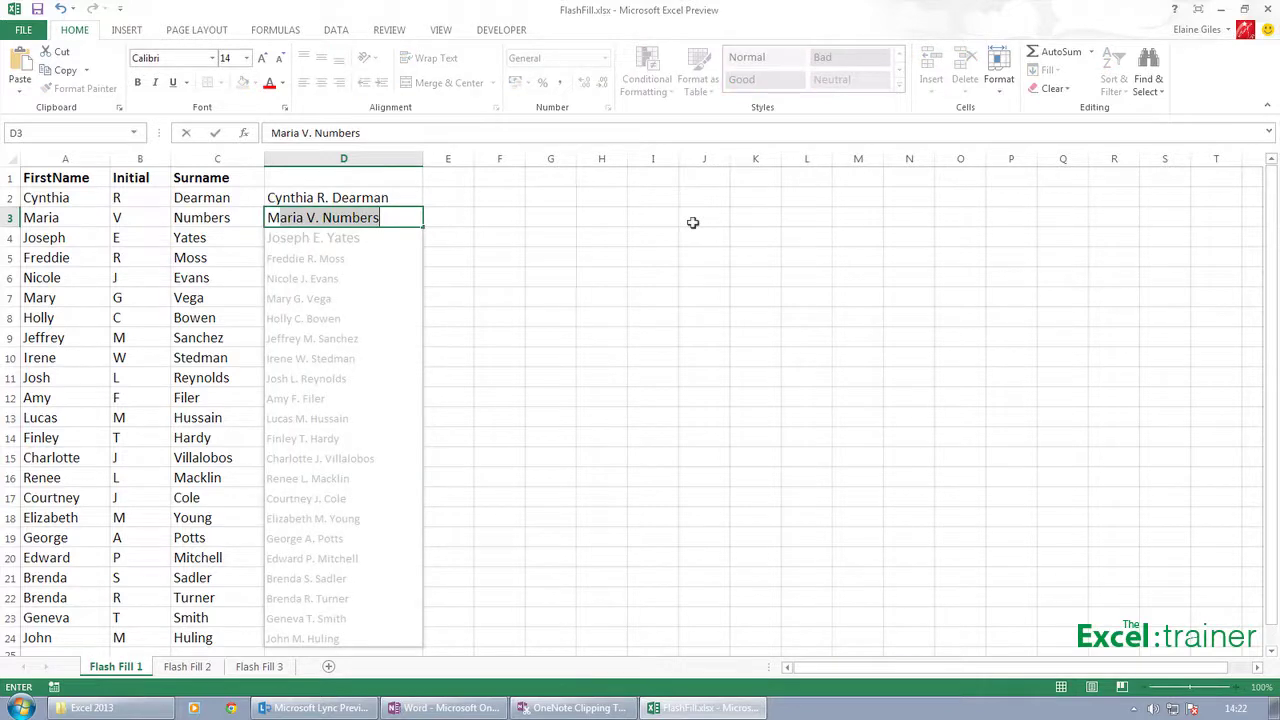
{"action": "key", "text": "ctrl+Return"}
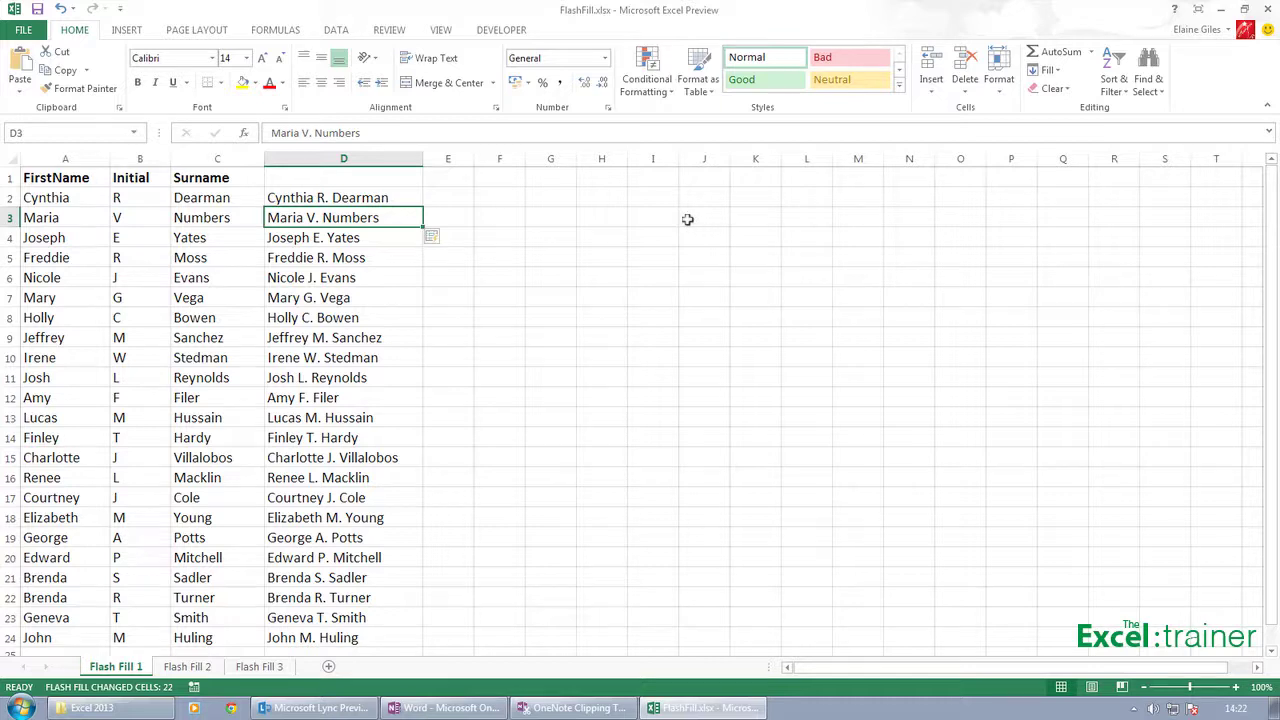
Check the Flash Filled full names in D4, D5, D7 and D9
{"action": "left_click", "coordinate": [366, 243]}
{"action": "left_click", "coordinate": [371, 257]}
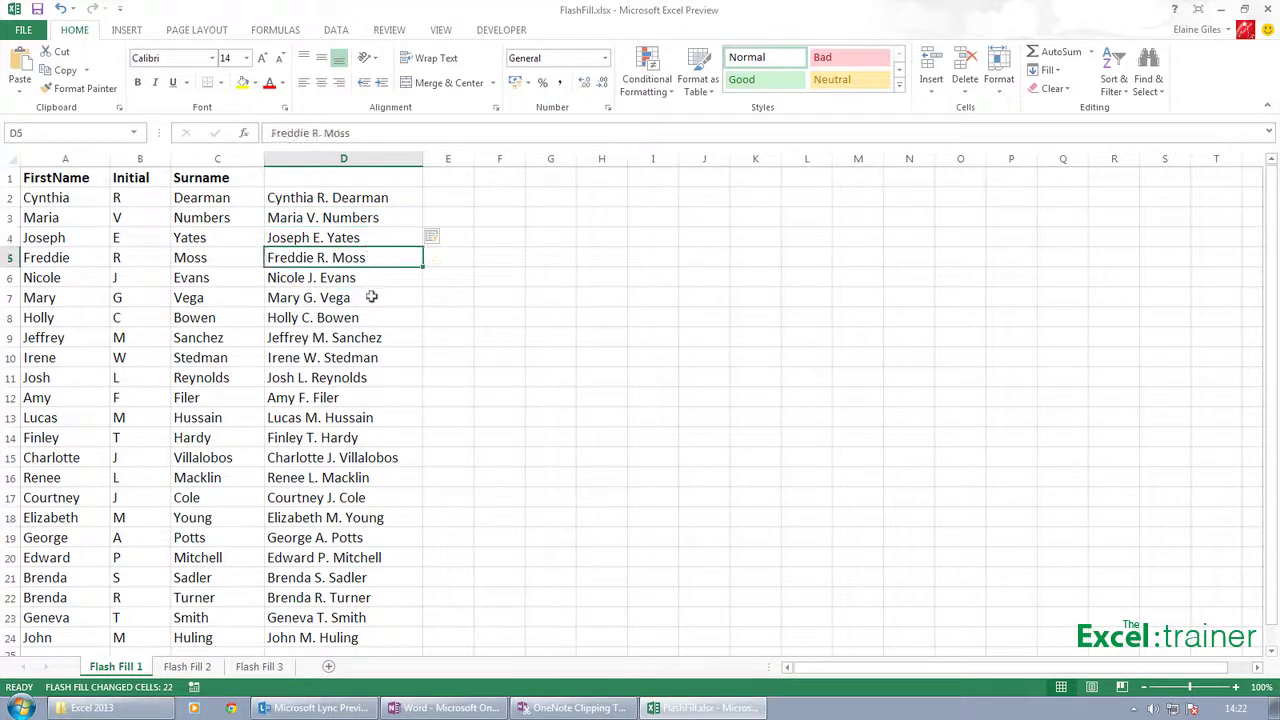
{"action": "left_click", "coordinate": [371, 297]}
{"action": "left_click", "coordinate": [366, 338]}
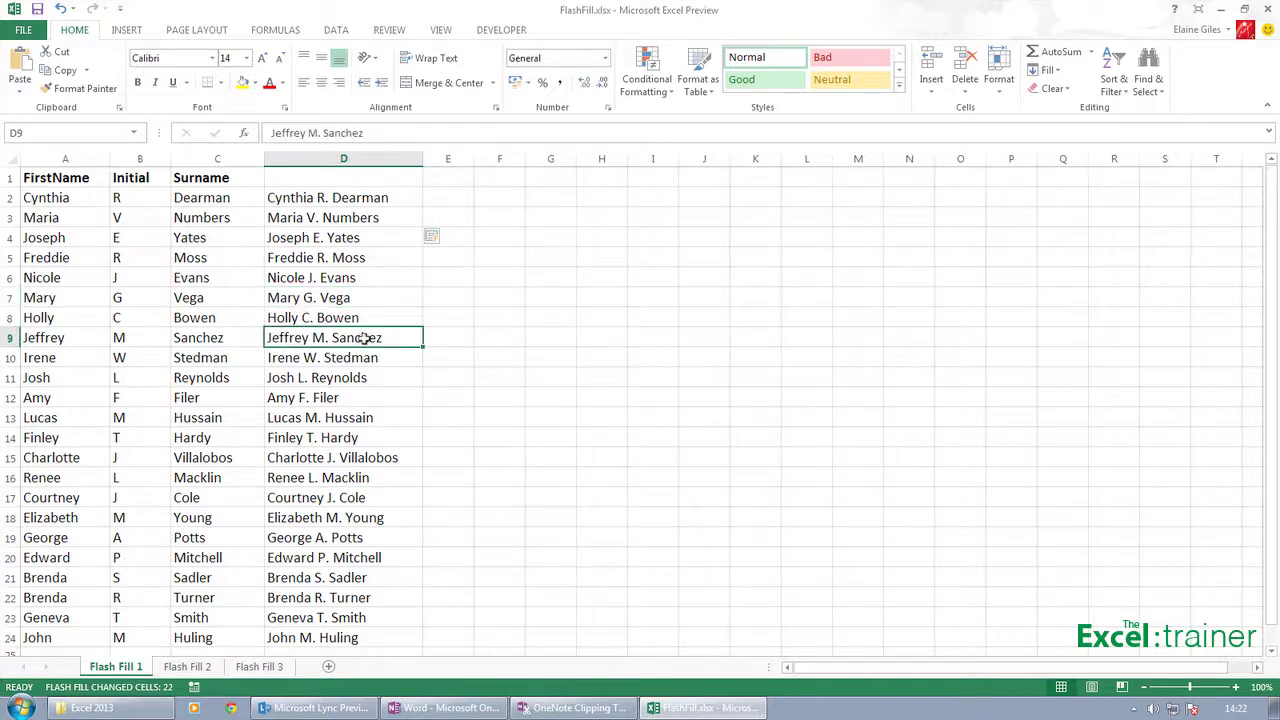
Change A3 from Maria to Mike, confirm D3 still reads Maria V. Numbers, and select D2:D24
{"action": "left_click", "coordinate": [68, 214]}
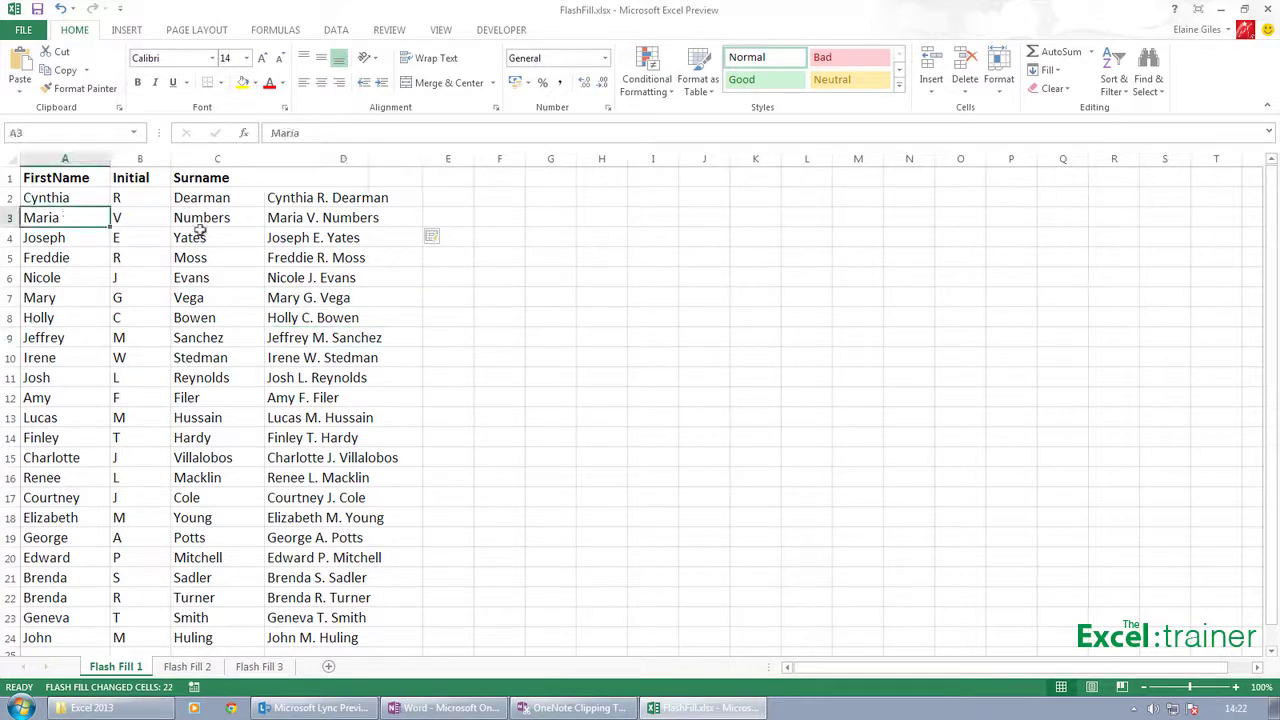
{"action": "type", "text": "Mike"}
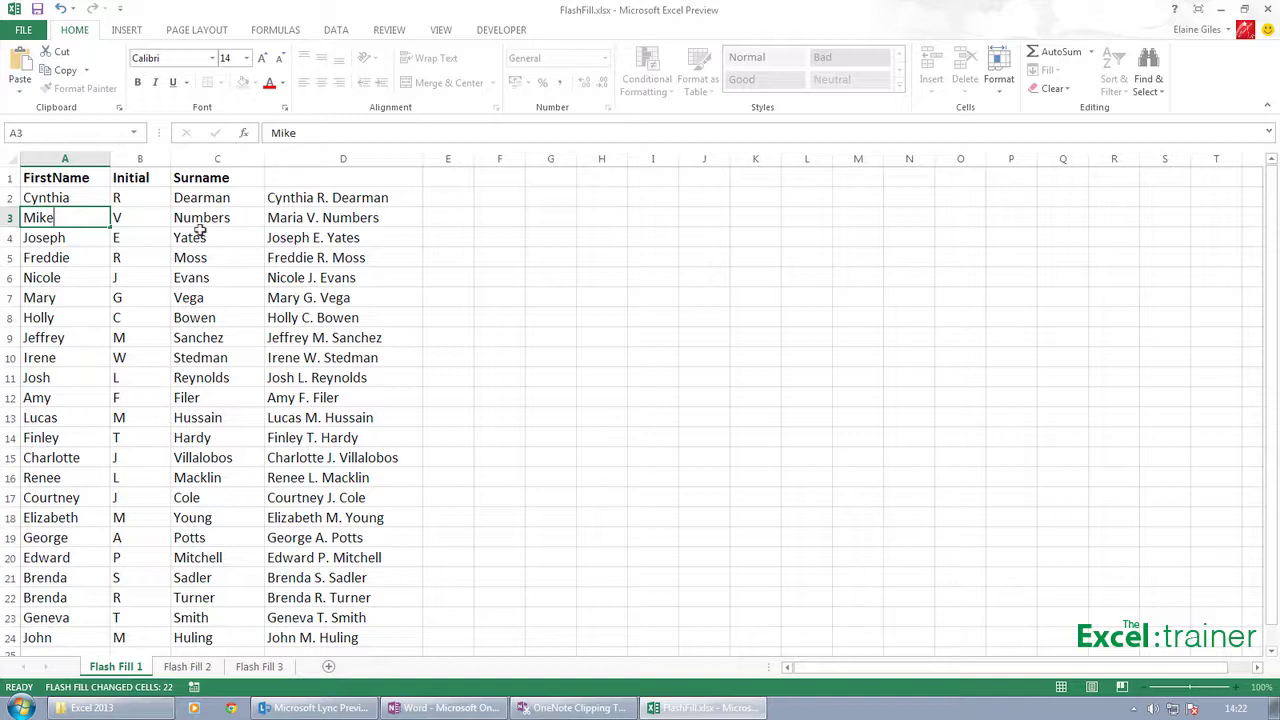
{"action": "key", "text": "ctrl+Return"}
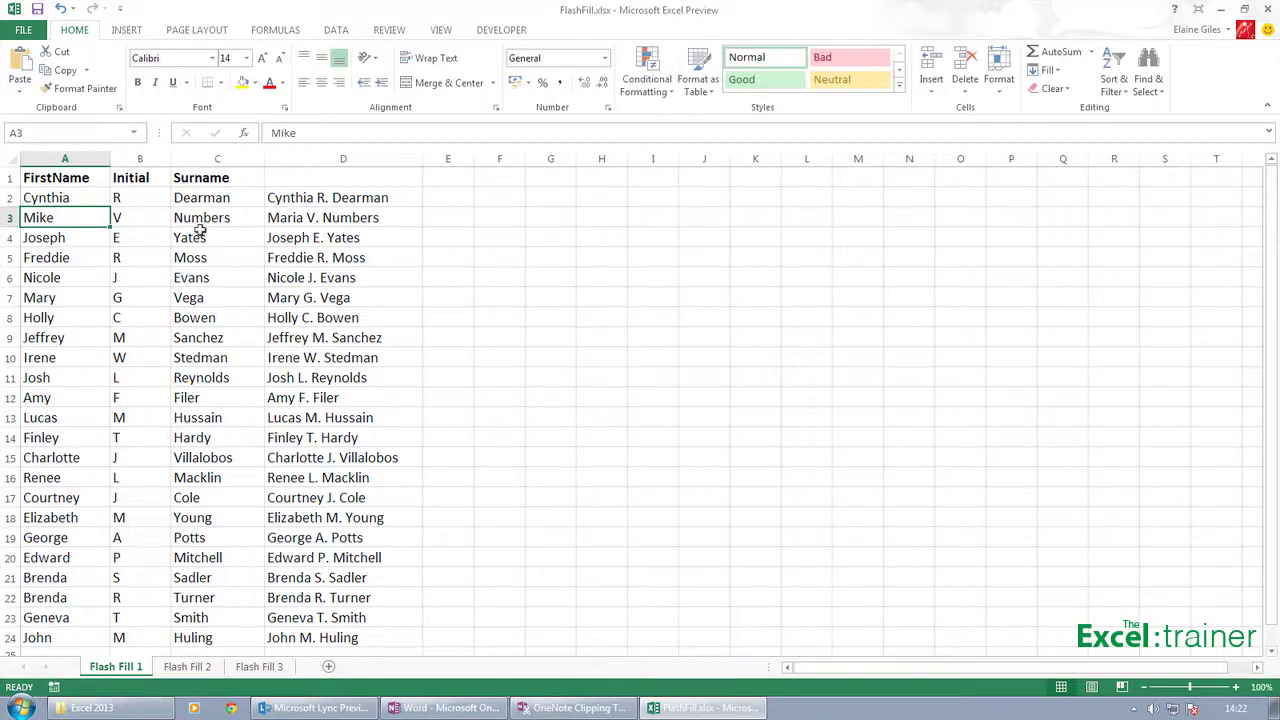
{"action": "left_click", "coordinate": [289, 224]}
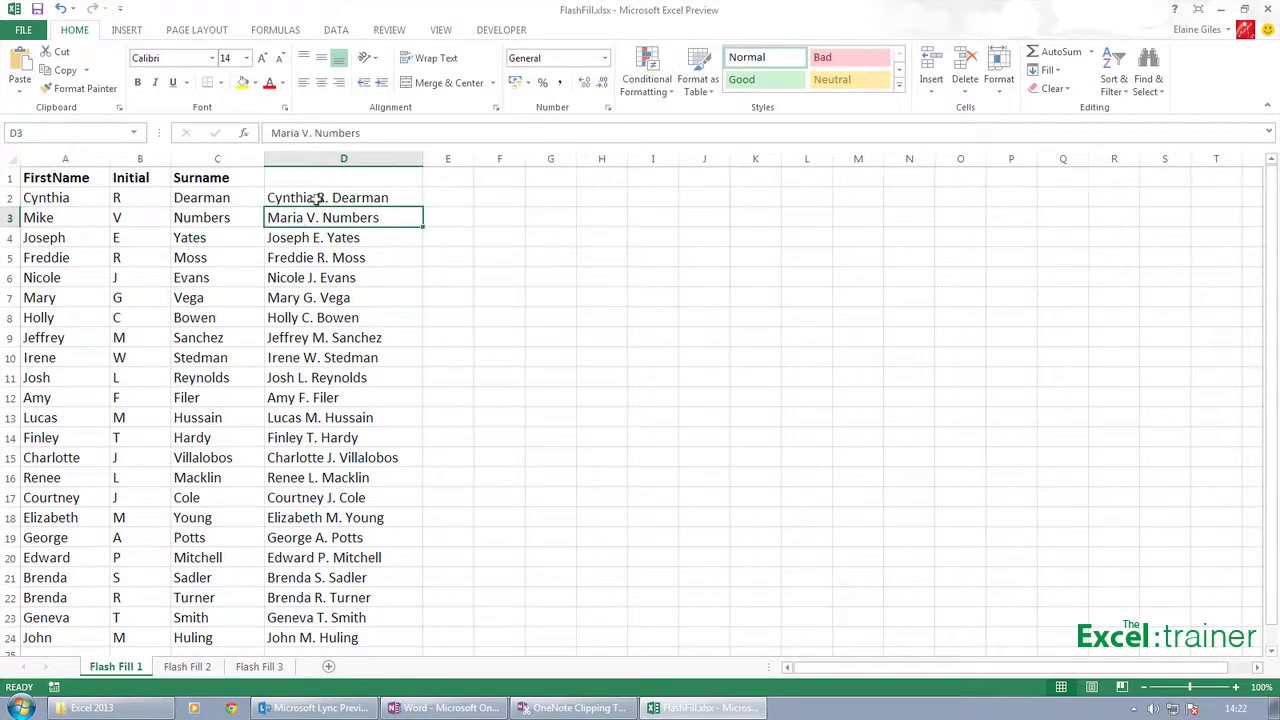
{"action": "left_click", "coordinate": [321, 197]}
{"action": "left_click", "coordinate": [340, 226]}
{"action": "left_click", "coordinate": [346, 238]}
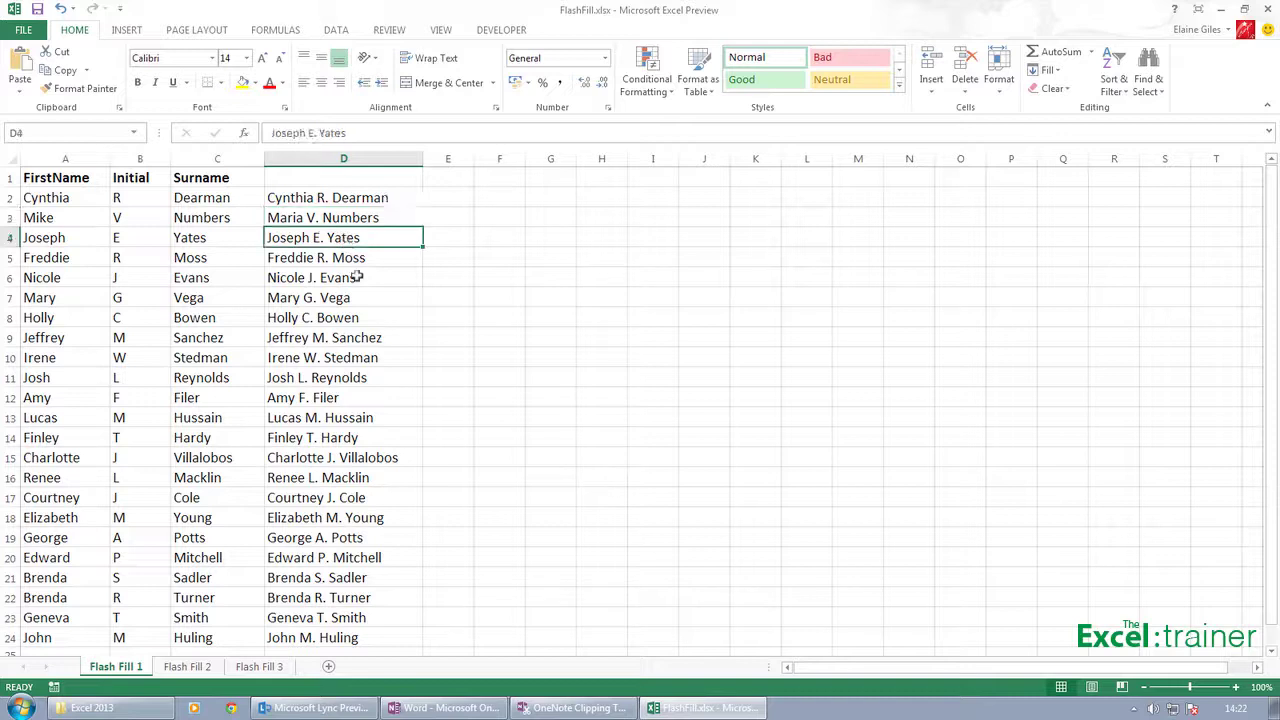
{"action": "left_click", "coordinate": [357, 277]}
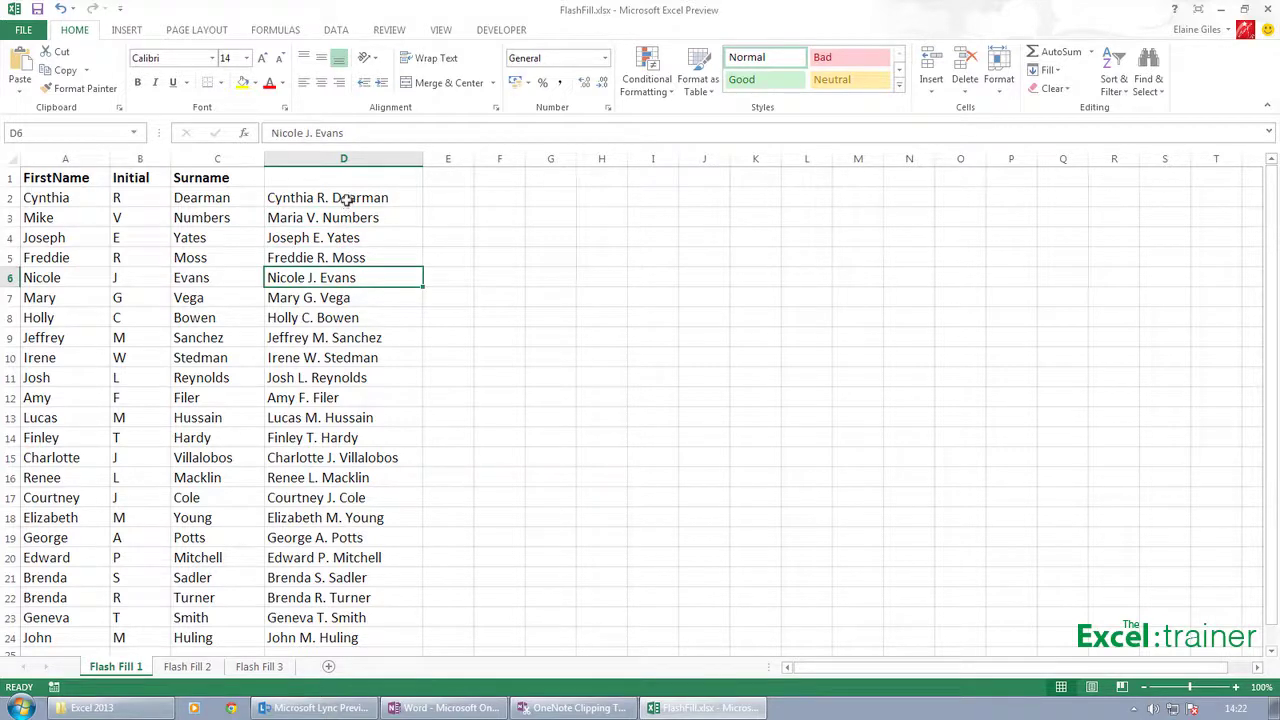
{"action": "left_click_drag", "start_coordinate": [343, 196], "coordinate": [370, 638]}
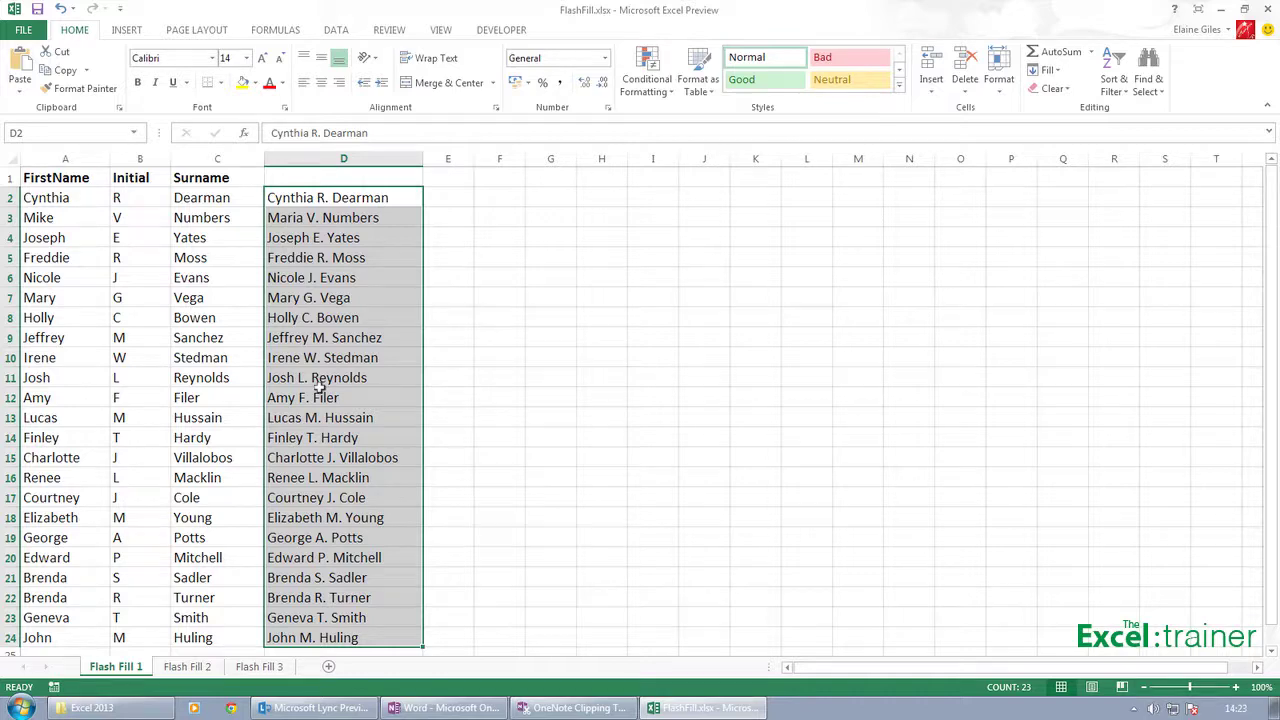
{"action": "left_click", "coordinate": [190, 666]}
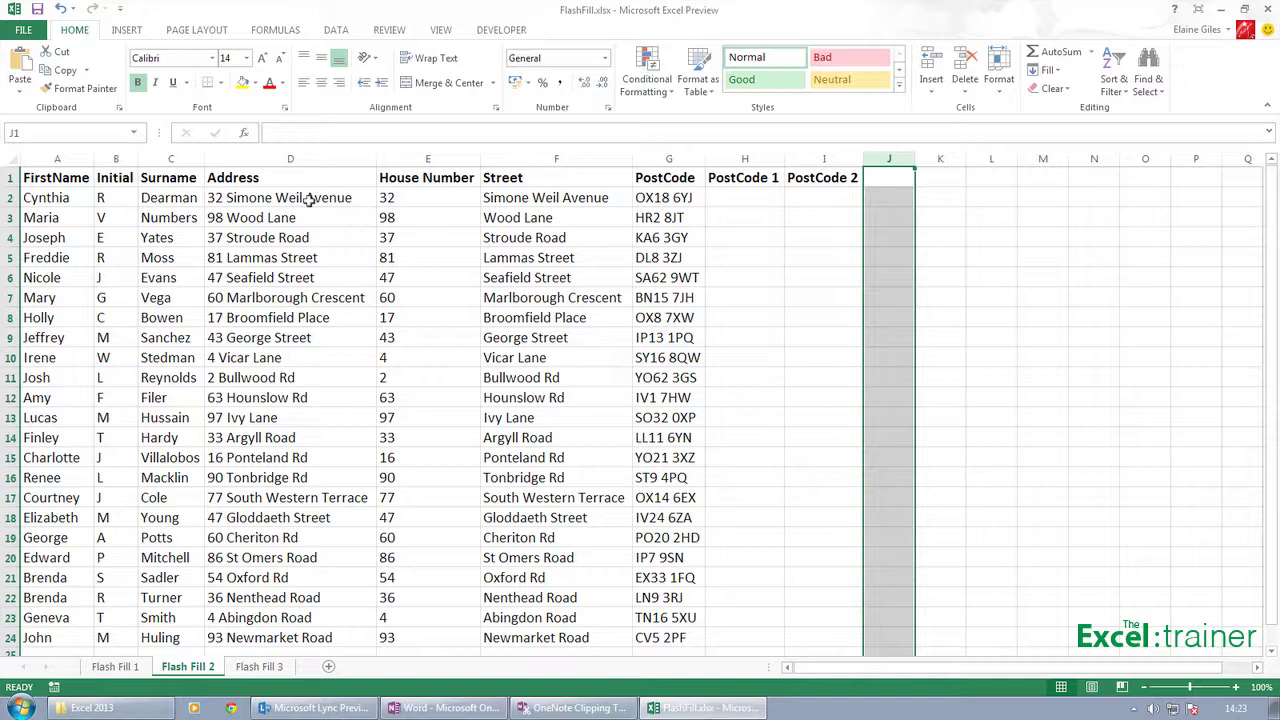
Clear the formula results from House Number E2:E24 and Street F2:F24
{"action": "left_click_drag", "start_coordinate": [414, 197], "coordinate": [418, 237]}
{"action": "left_click_drag", "start_coordinate": [420, 292], "coordinate": [411, 630]}
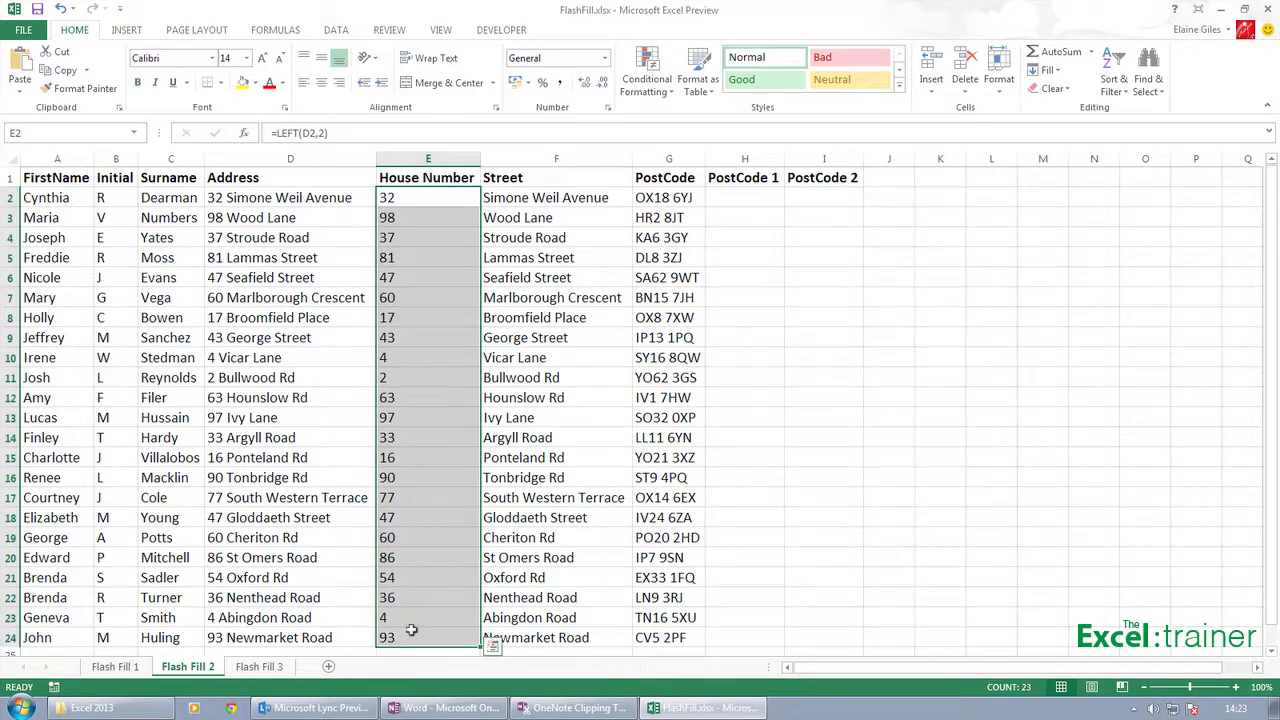
{"action": "key", "text": "Delete"}
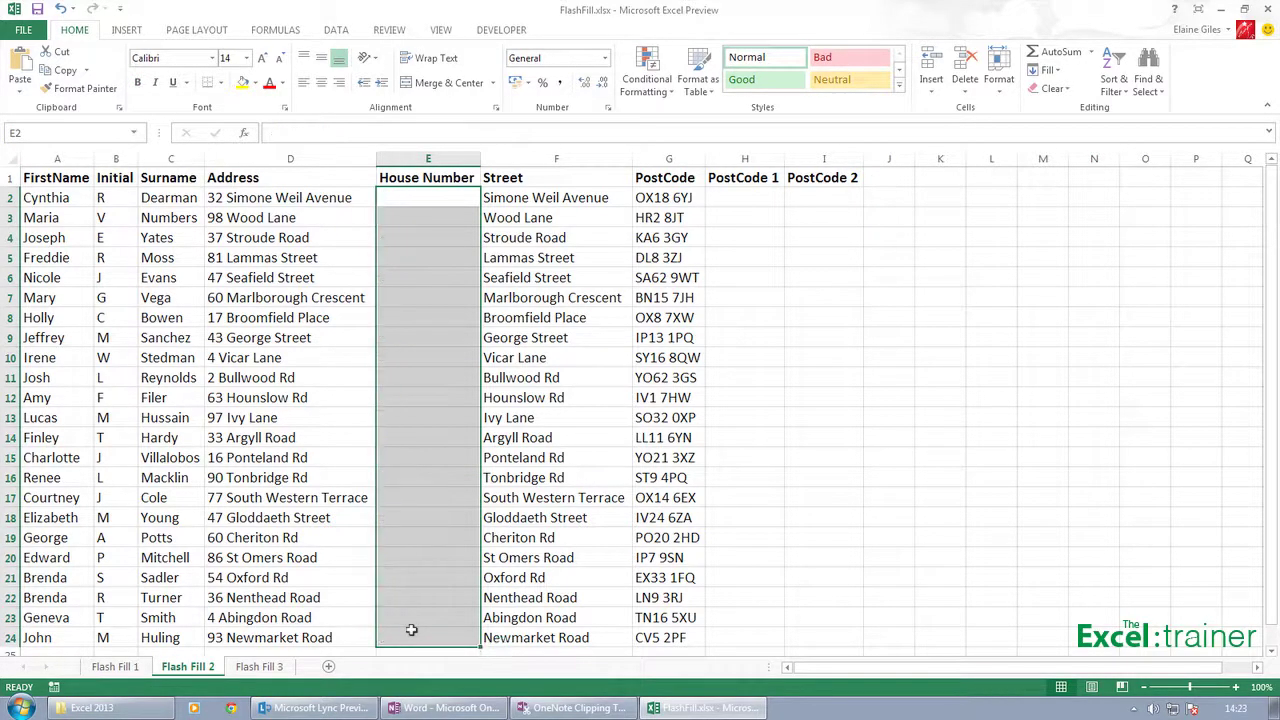
{"action": "left_click", "coordinate": [566, 205]}
{"action": "left_click_drag", "start_coordinate": [566, 262], "coordinate": [566, 638]}
{"action": "key", "text": "Delete"}
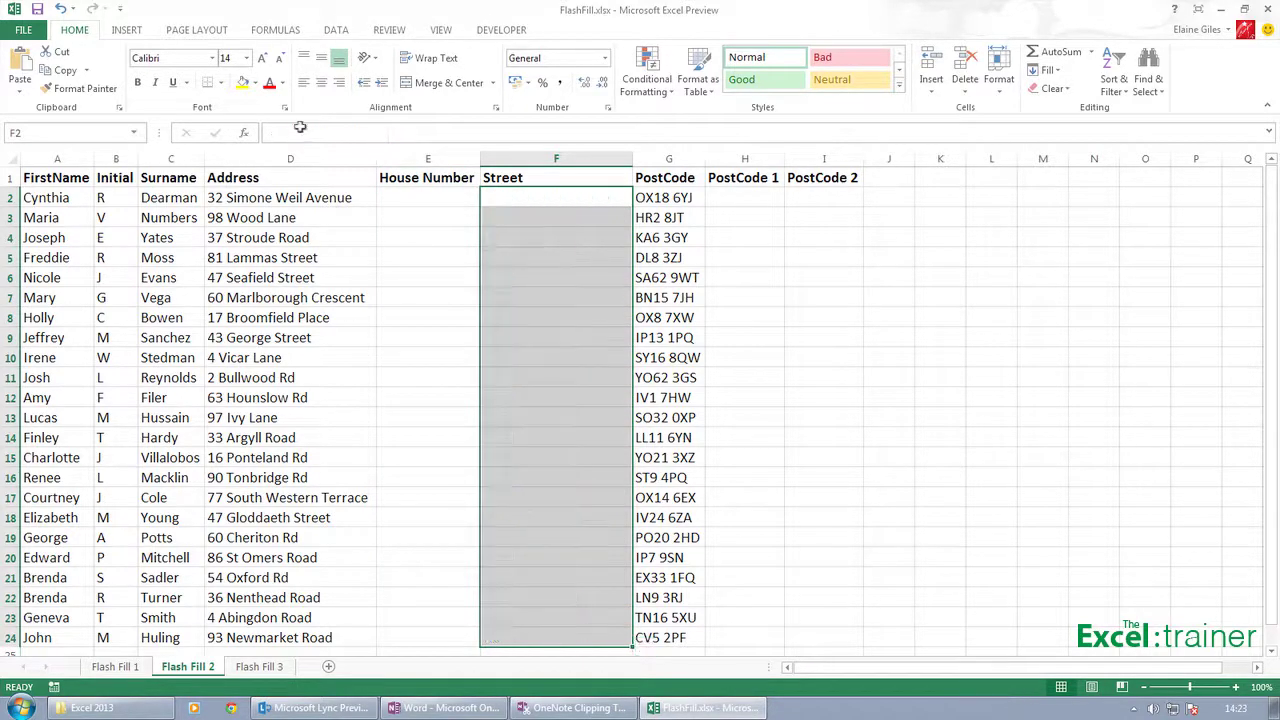
{"action": "left_click", "coordinate": [413, 207]}
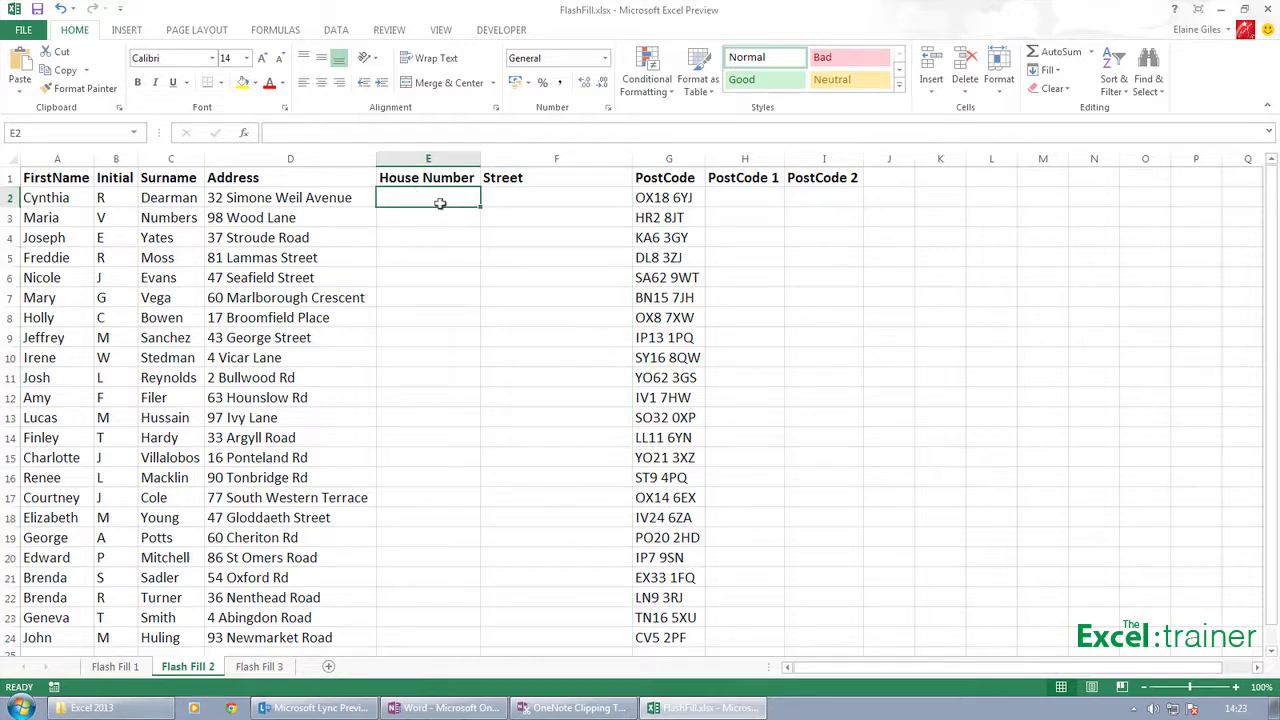
Type house numbers 32 in E2 and 98 in E3 and accept the Flash Fill for rows 2–24
{"action": "type", "text": "32"}
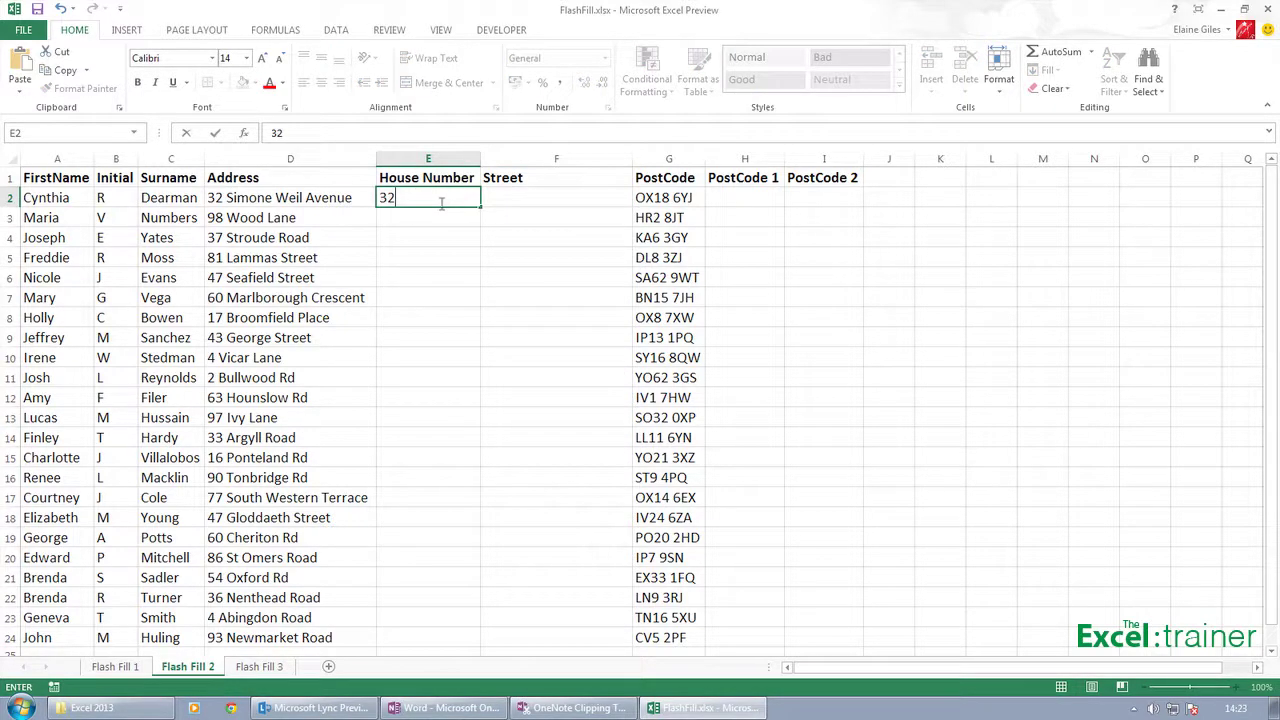
{"action": "key", "text": "ctrl+Return"}
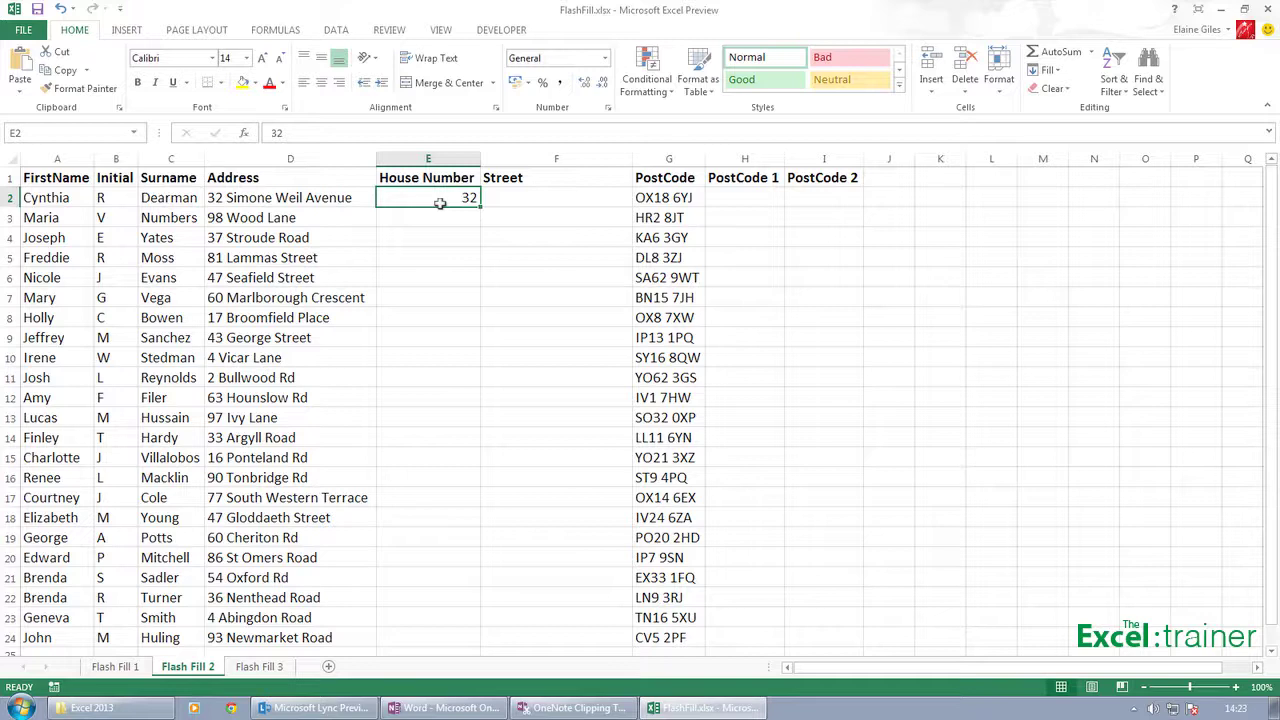
{"action": "key", "text": "Down"}
{"action": "type", "text": "98"}
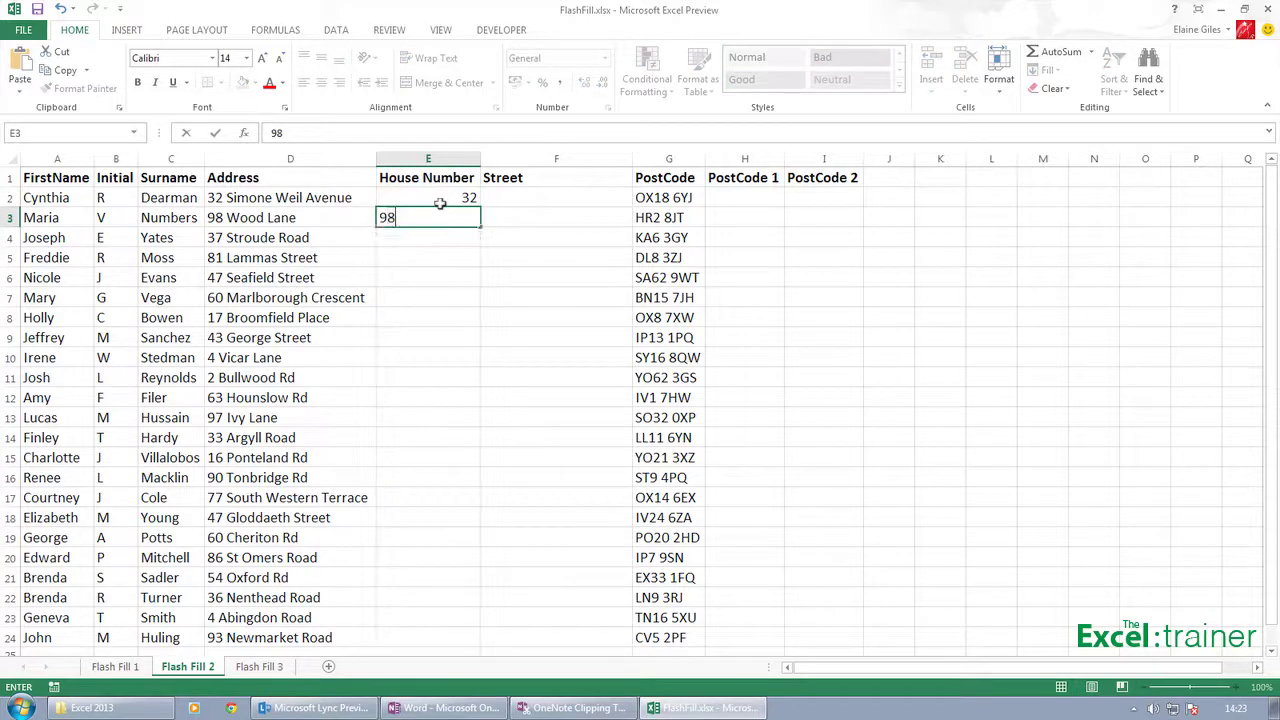
{"action": "key", "text": "BackSpace"}
{"action": "key", "text": "BackSpace"}
{"action": "type", "text": "98"}
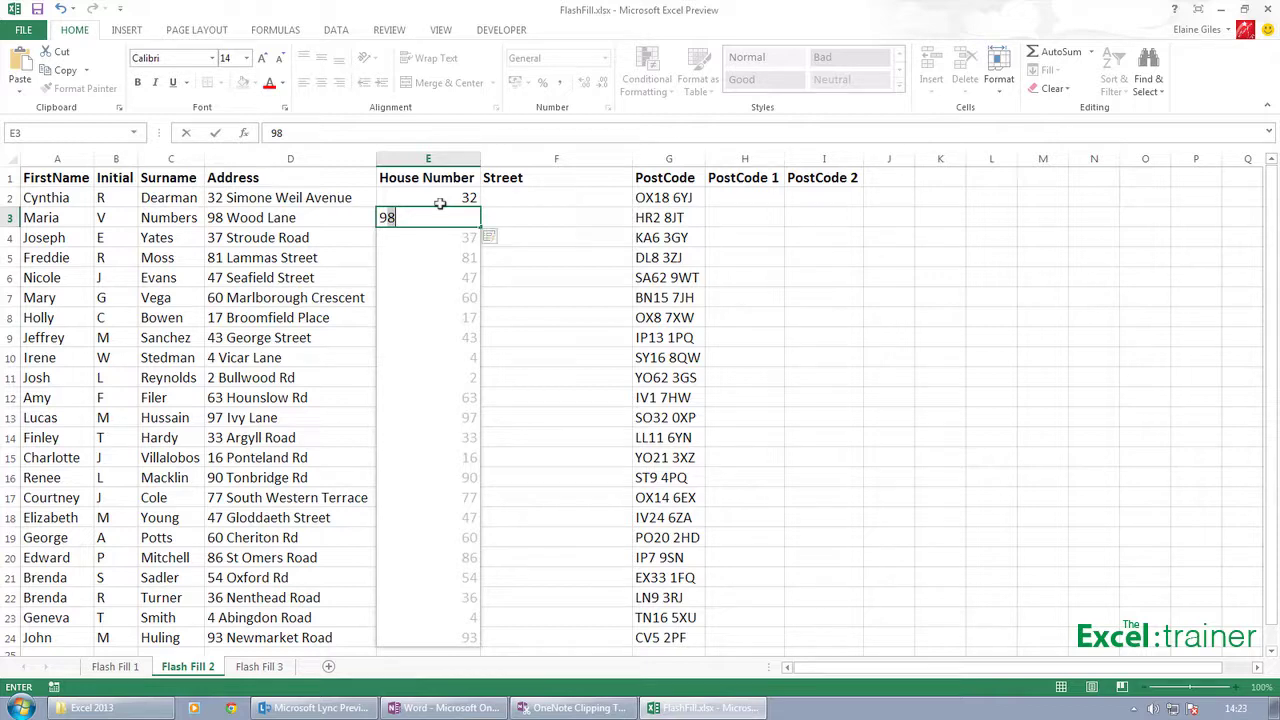
{"action": "key", "text": "Return"}
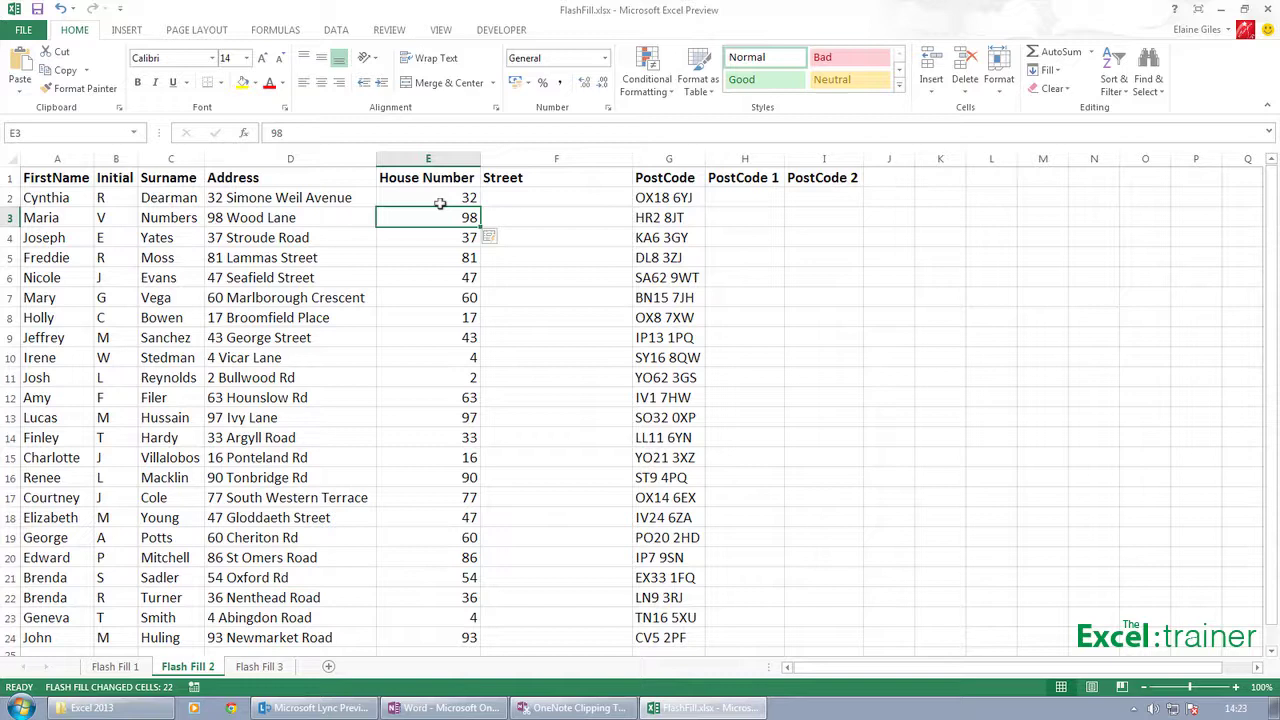
{"action": "key", "text": "Up"}
Type Simone Weil Avenue in F2 and Wood Lane in F3, then accept the Flash Fill streets
{"action": "key", "text": "Right"}
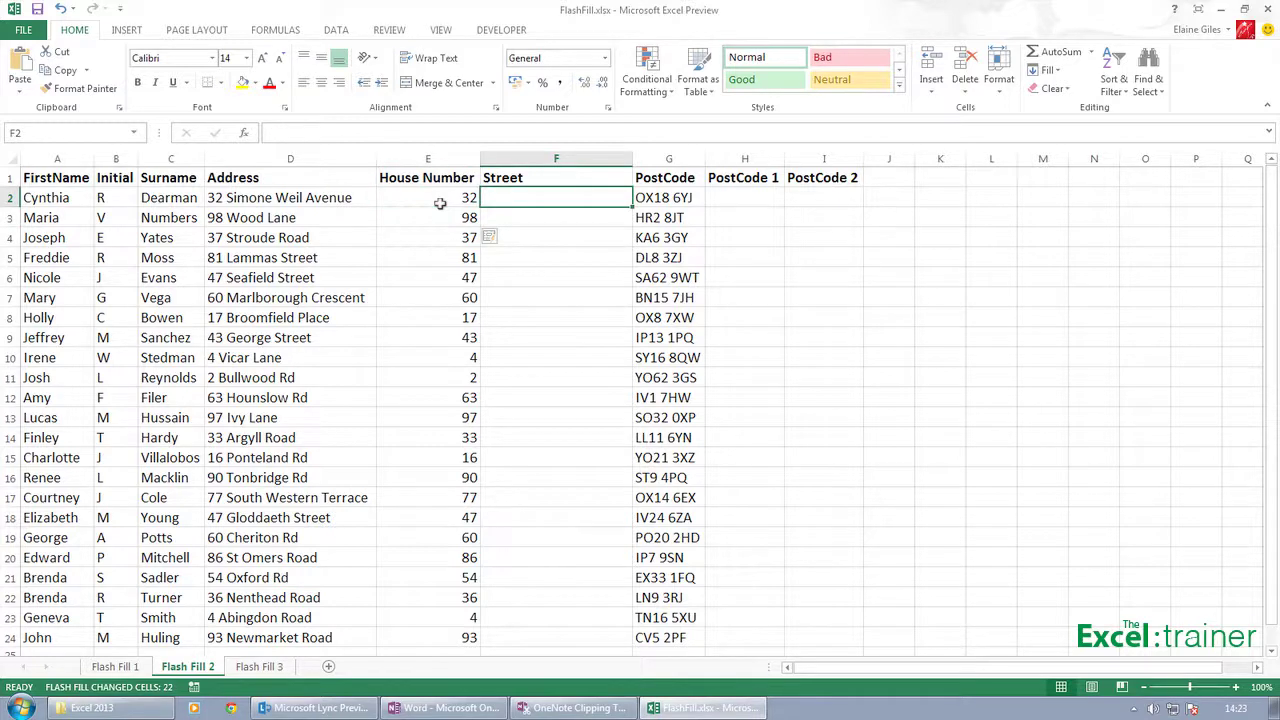
{"action": "type", "text": "Simon"}
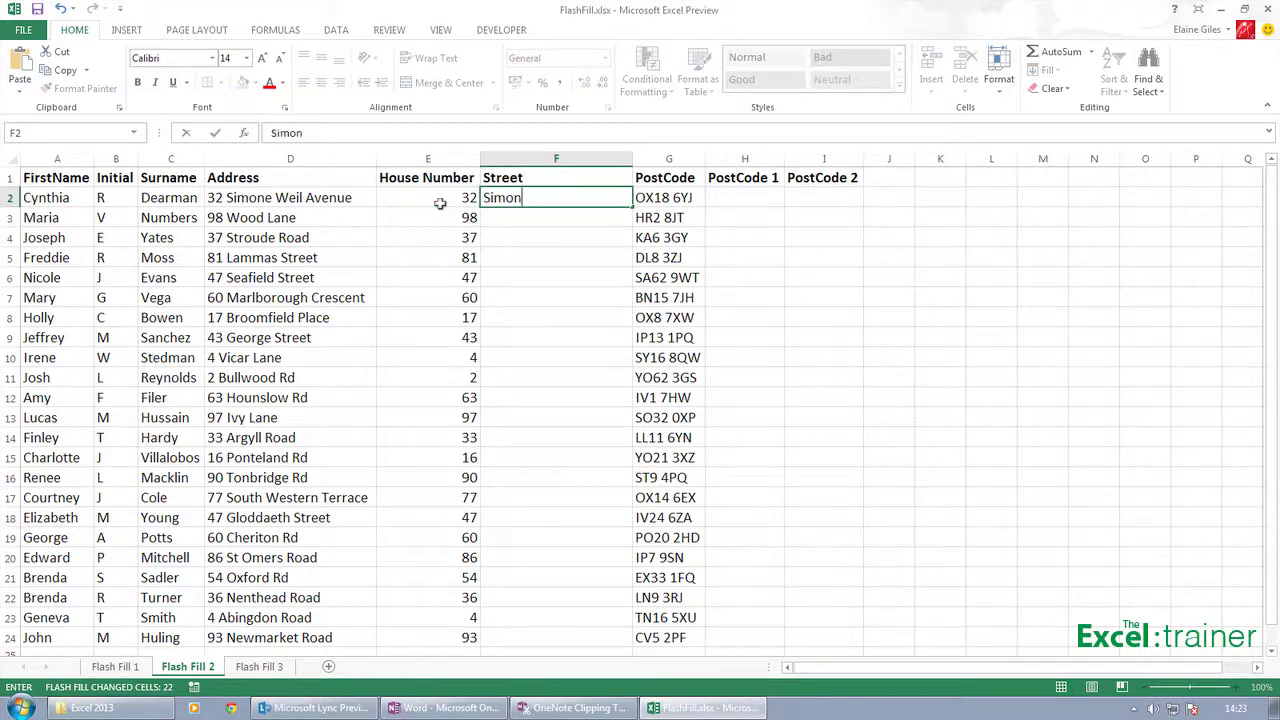
{"action": "type", "text": "e Weil Avenue"}
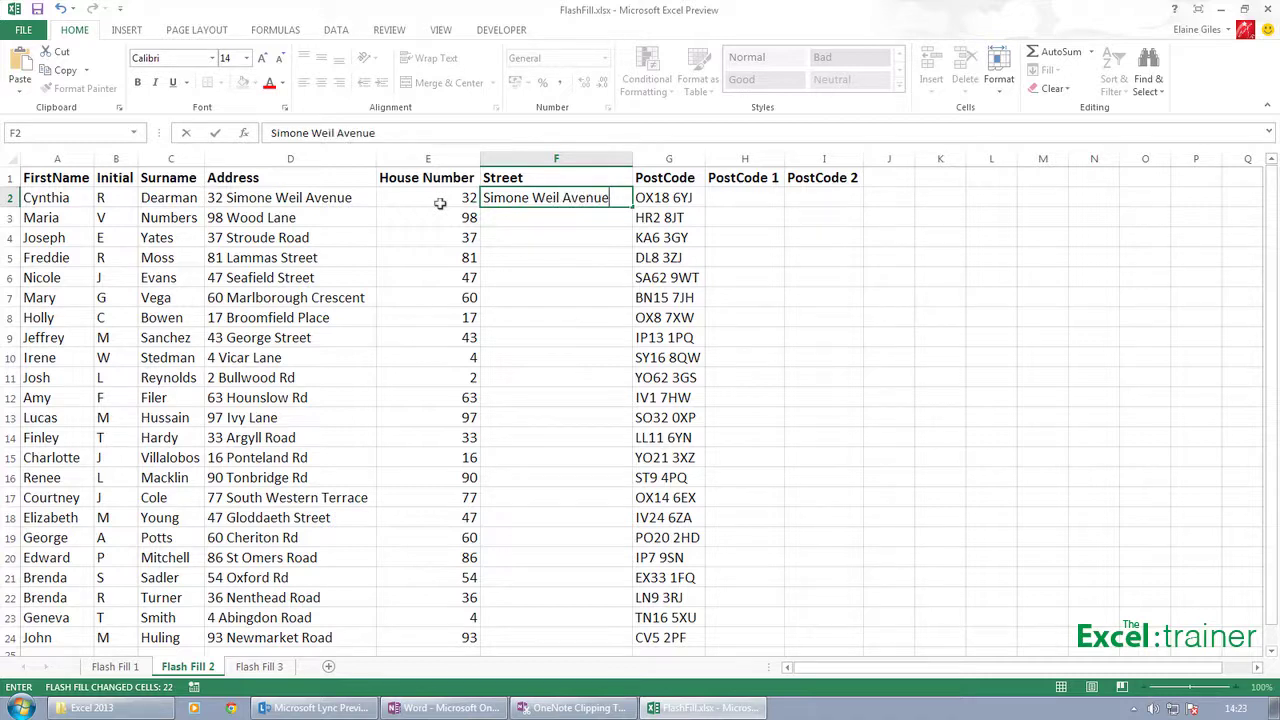
{"action": "key", "text": "ctrl+Return"}
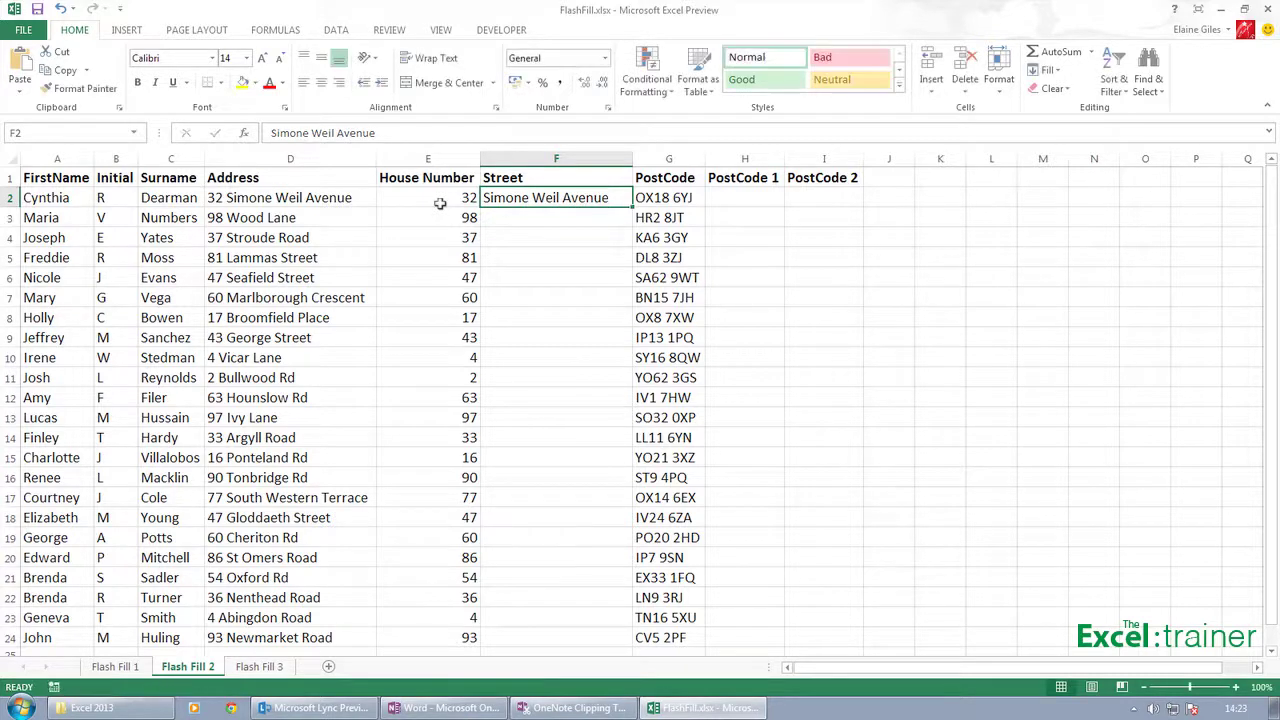
{"action": "key", "text": "Down"}
{"action": "type", "text": "Wood Lane"}
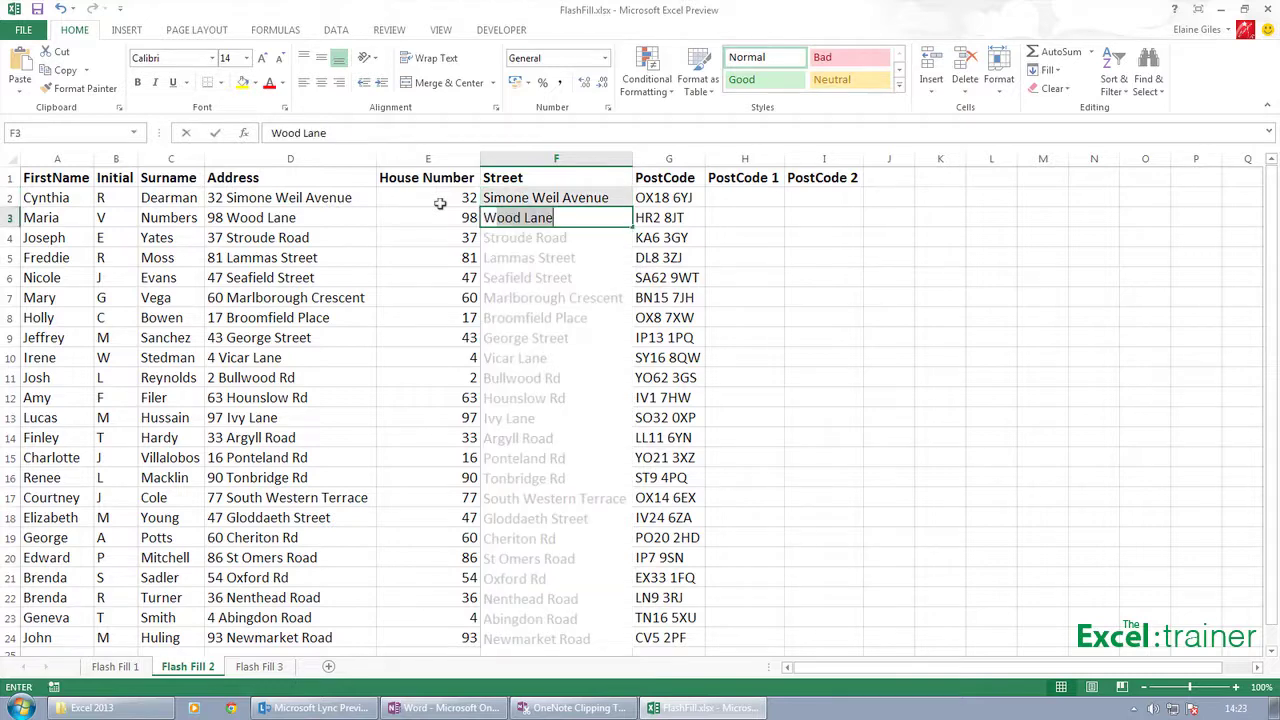
{"action": "key", "text": "Return"}
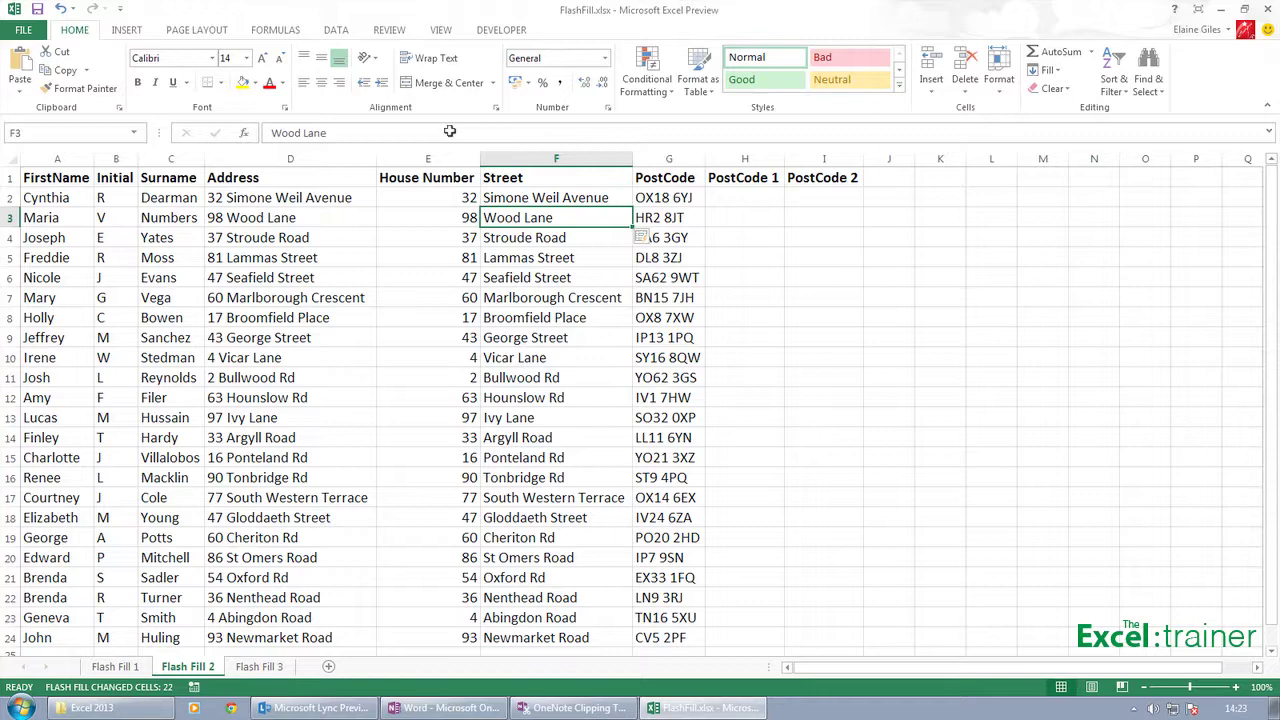
{"action": "left_click", "coordinate": [744, 197]}
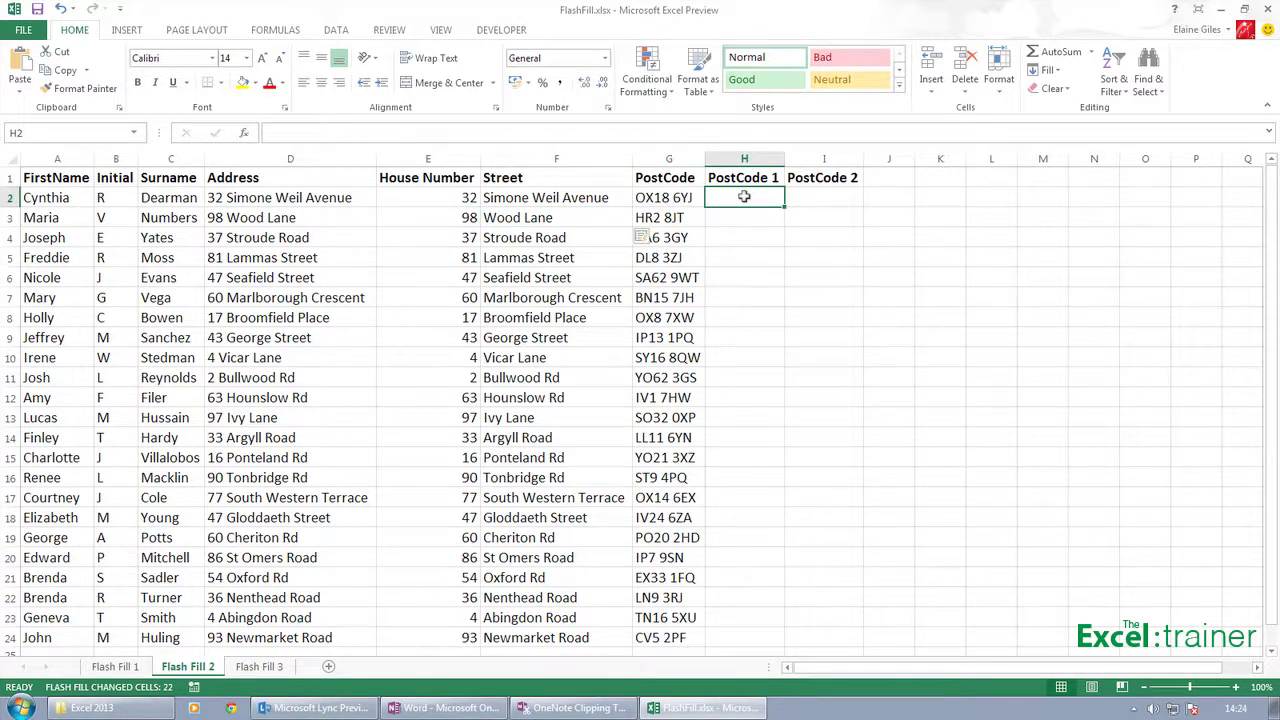
Flash Fill PostCode 1 from examples OX18 in H2 and HR2 in H3
{"action": "type", "text": "OX"}
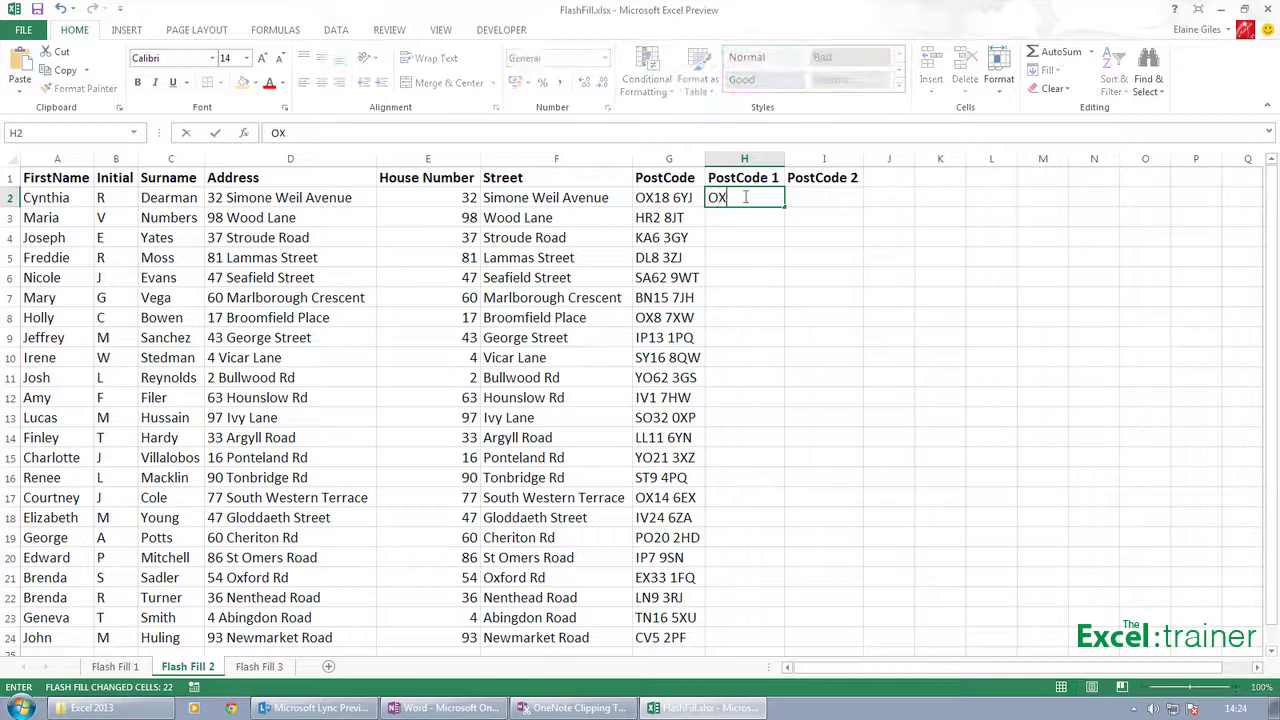
{"action": "type", "text": "18"}
{"action": "key", "text": "ctrl+Return"}
{"action": "key", "text": "Down"}
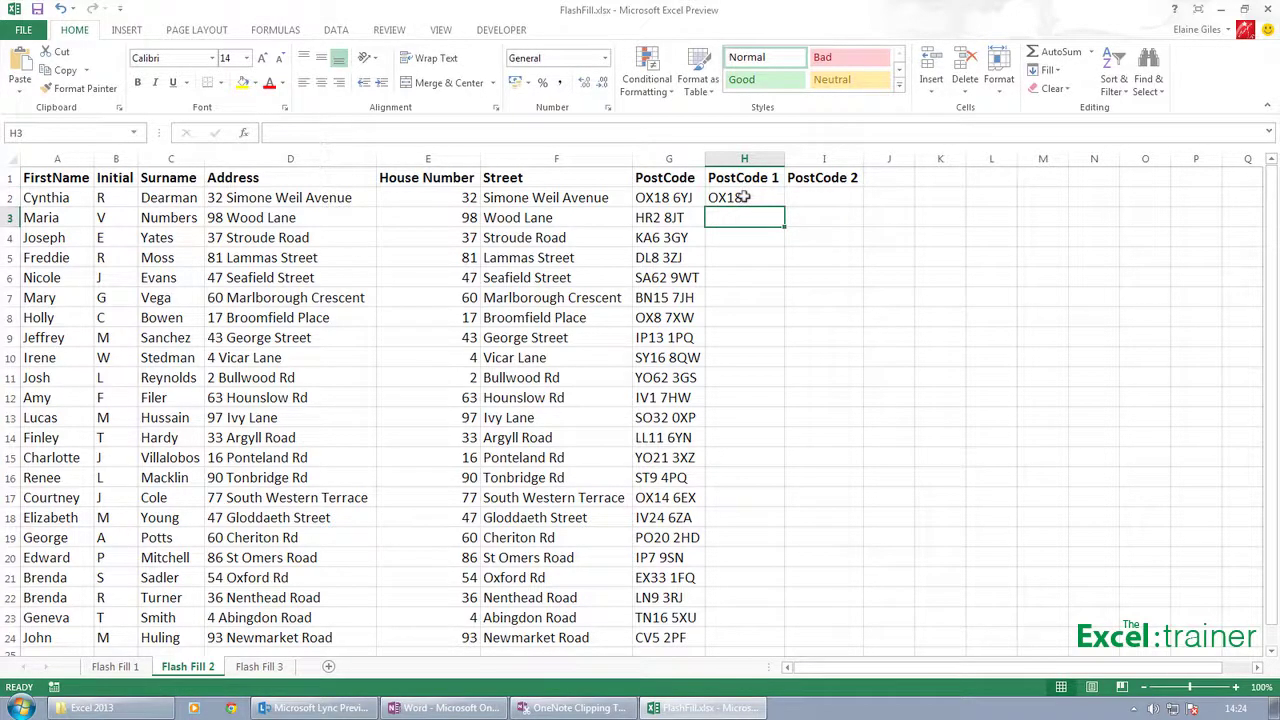
{"action": "type", "text": "HR2"}
{"action": "key", "text": "Return"}
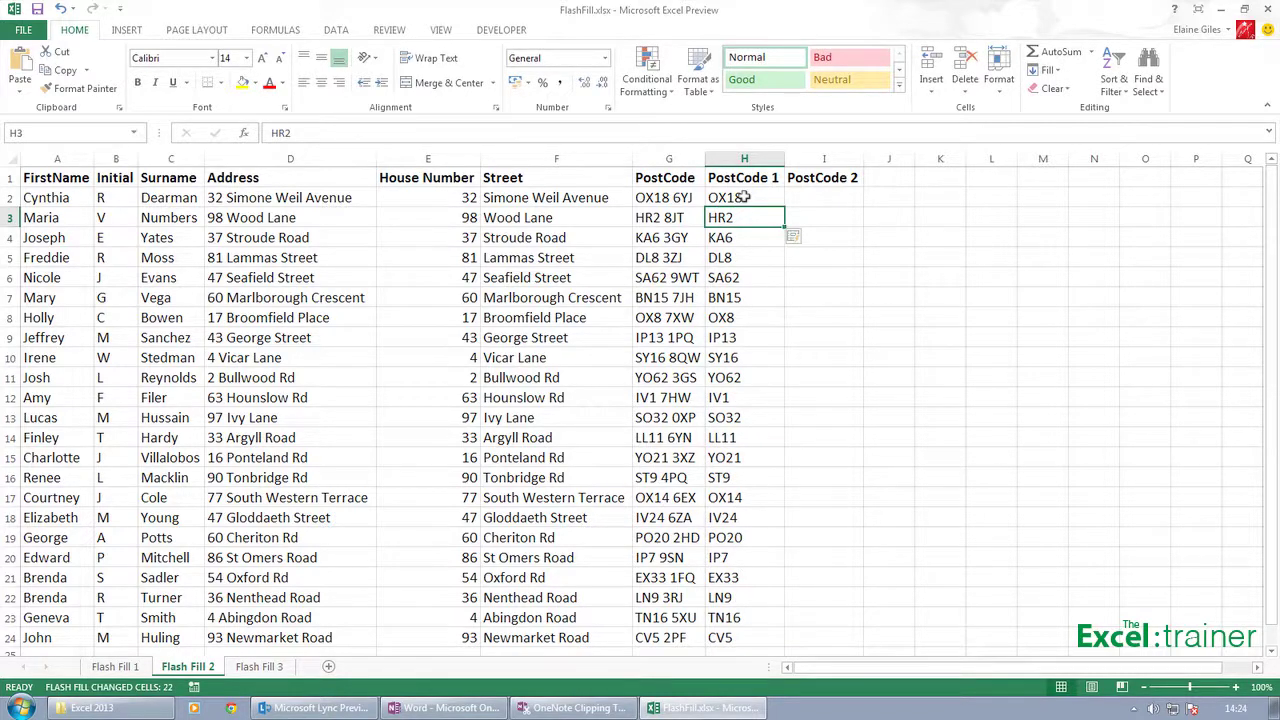
Flash Fill PostCode 2 from examples 6YJ in I2 and 8JT in I3
{"action": "left_click", "coordinate": [812, 194]}
{"action": "type", "text": "6"}
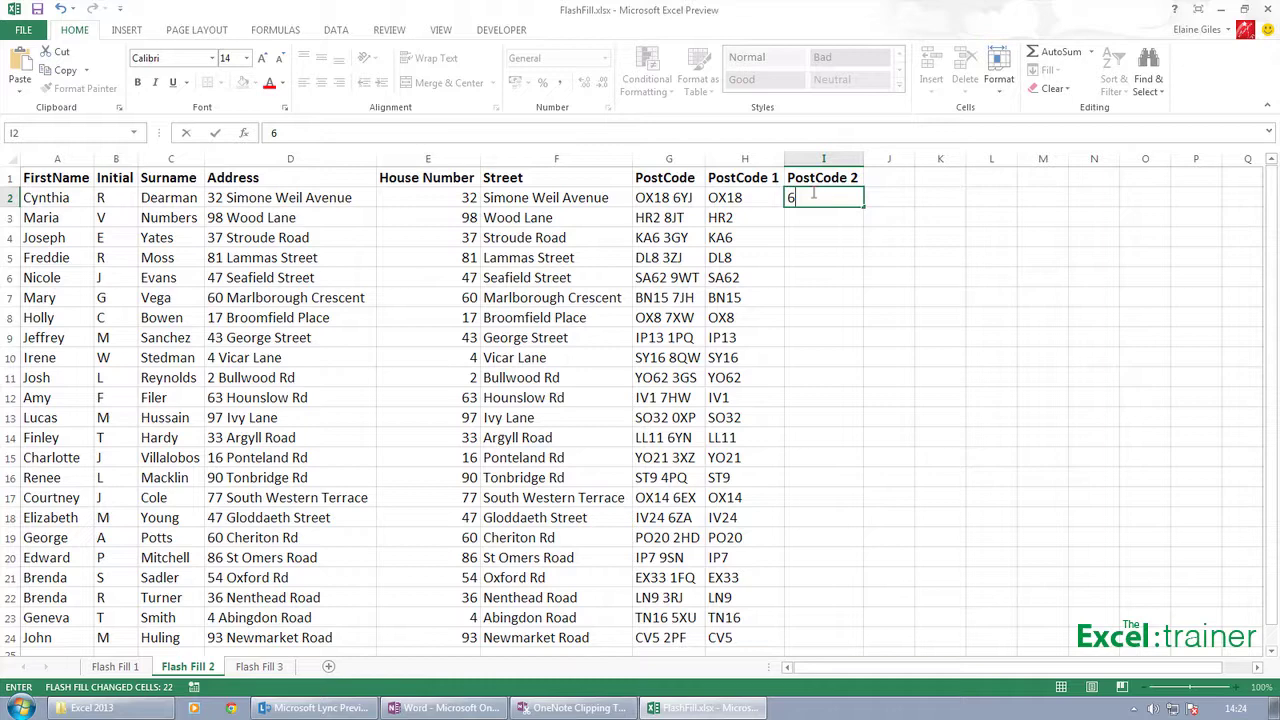
{"action": "type", "text": "YJ"}
{"action": "key", "text": "Return"}
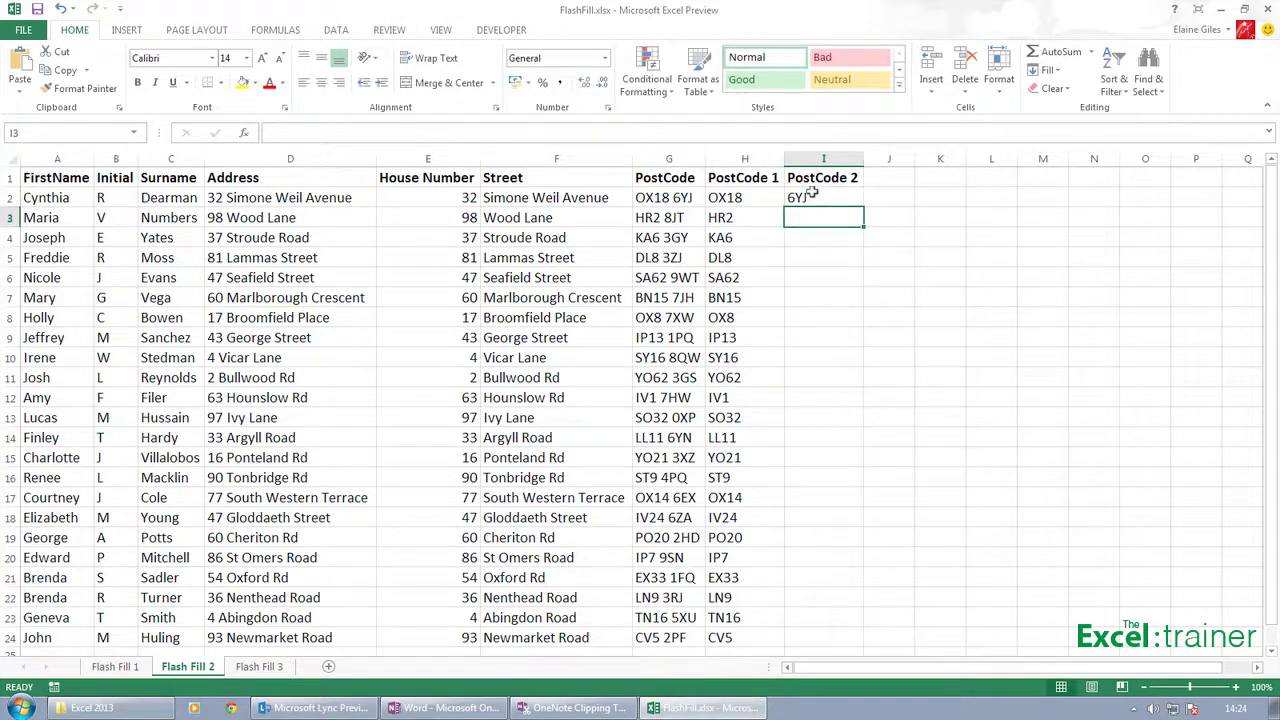
{"action": "type", "text": "8JT"}
{"action": "key", "text": "Return"}
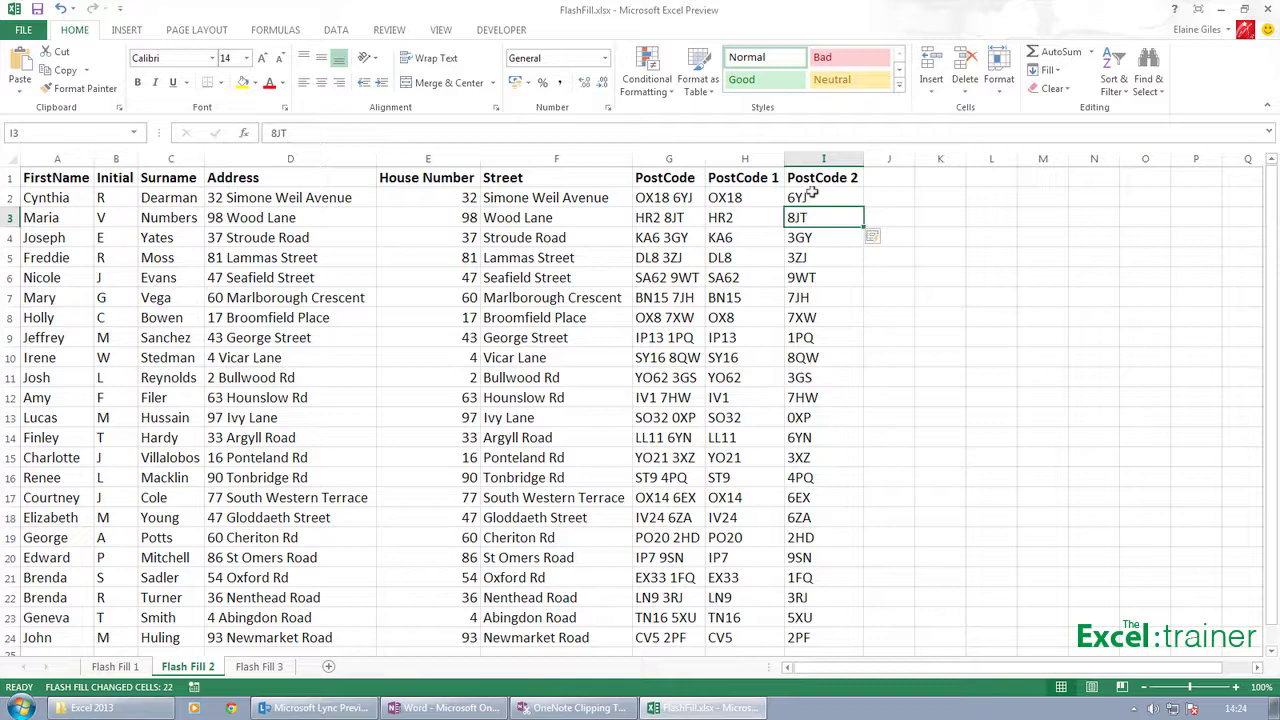
On the Flash Fill 3 sheet, type years 1980 and 1954 in E2:E3 and accept the Flash Fill
{"action": "left_click", "coordinate": [255, 668]}
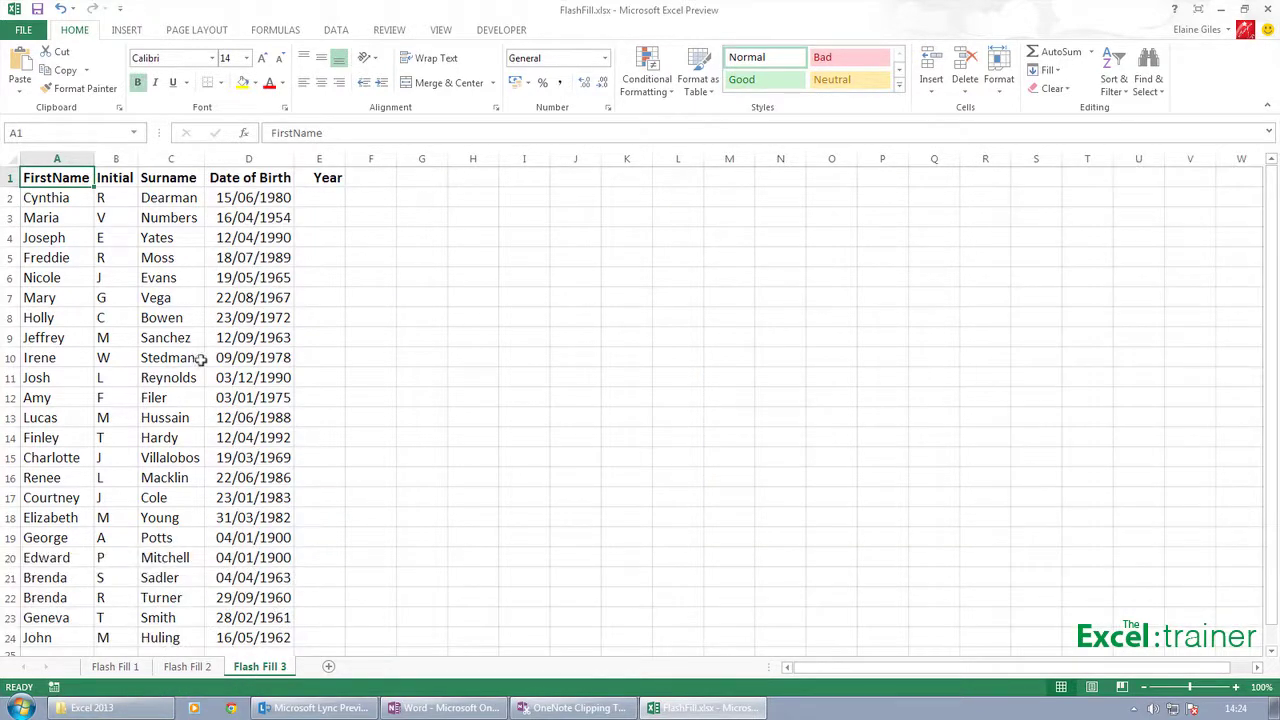
{"action": "left_click", "coordinate": [305, 203]}
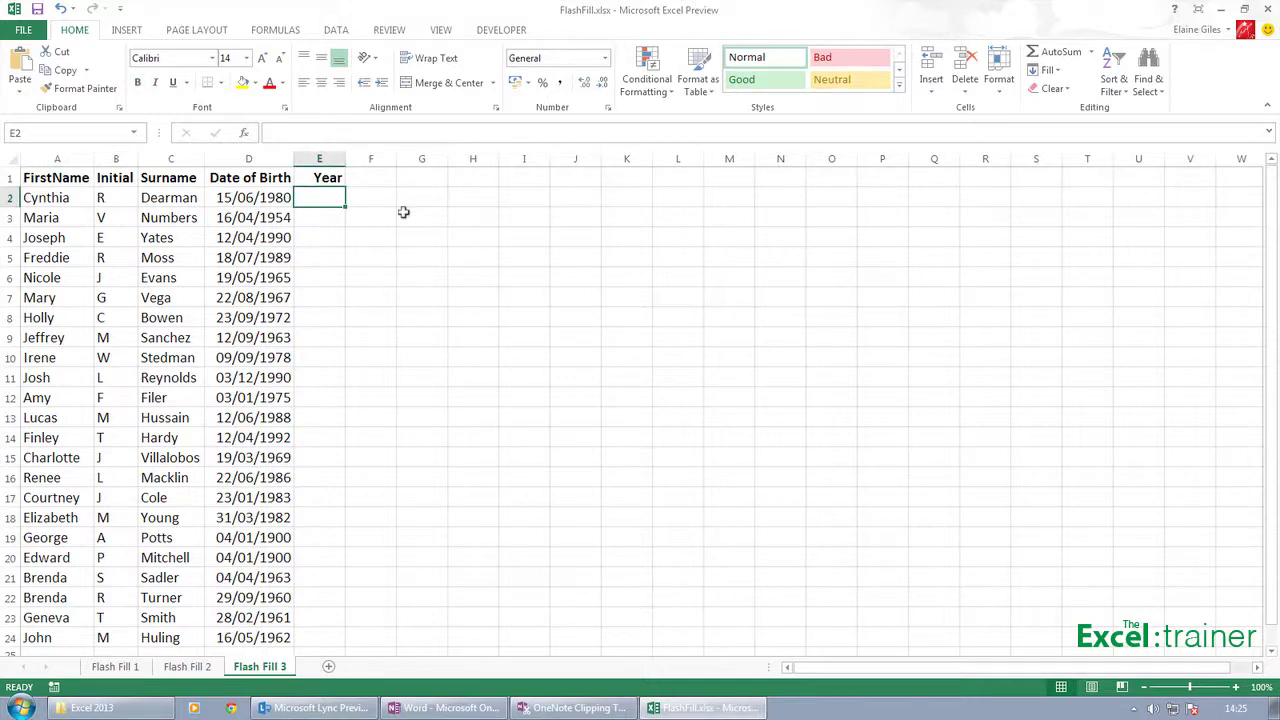
{"action": "type", "text": "1980"}
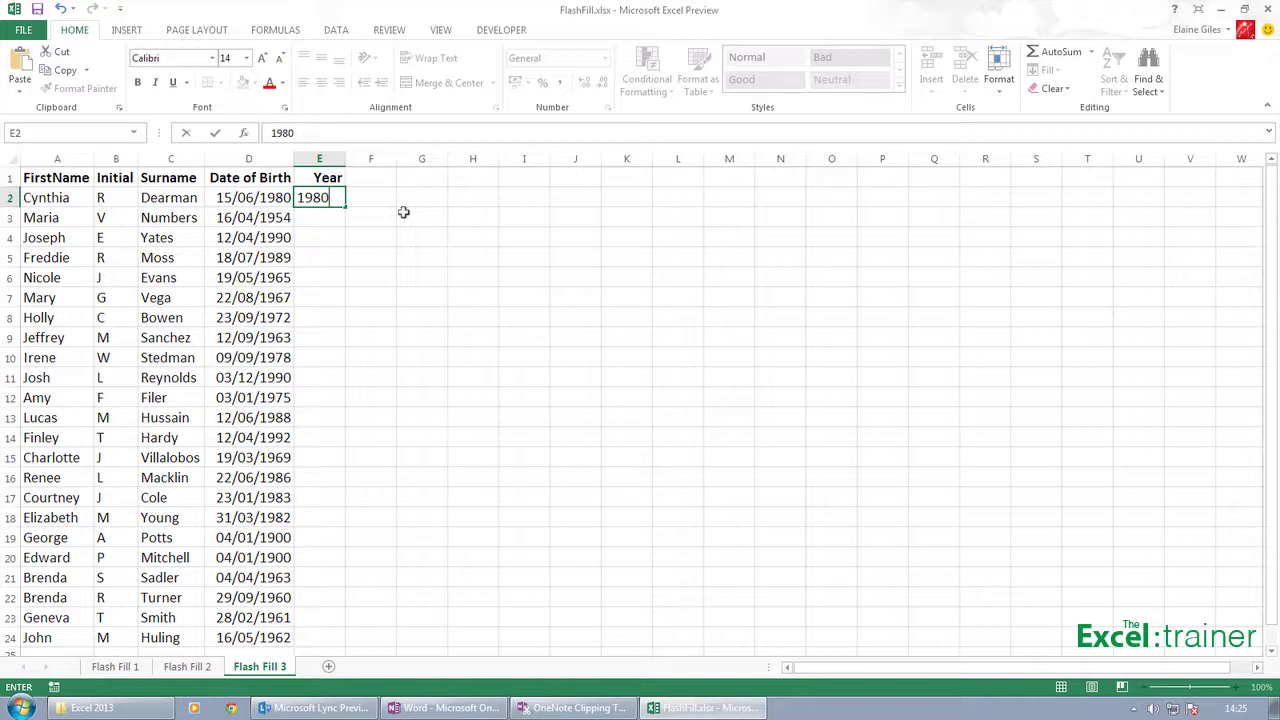
{"action": "key", "text": "Return"}
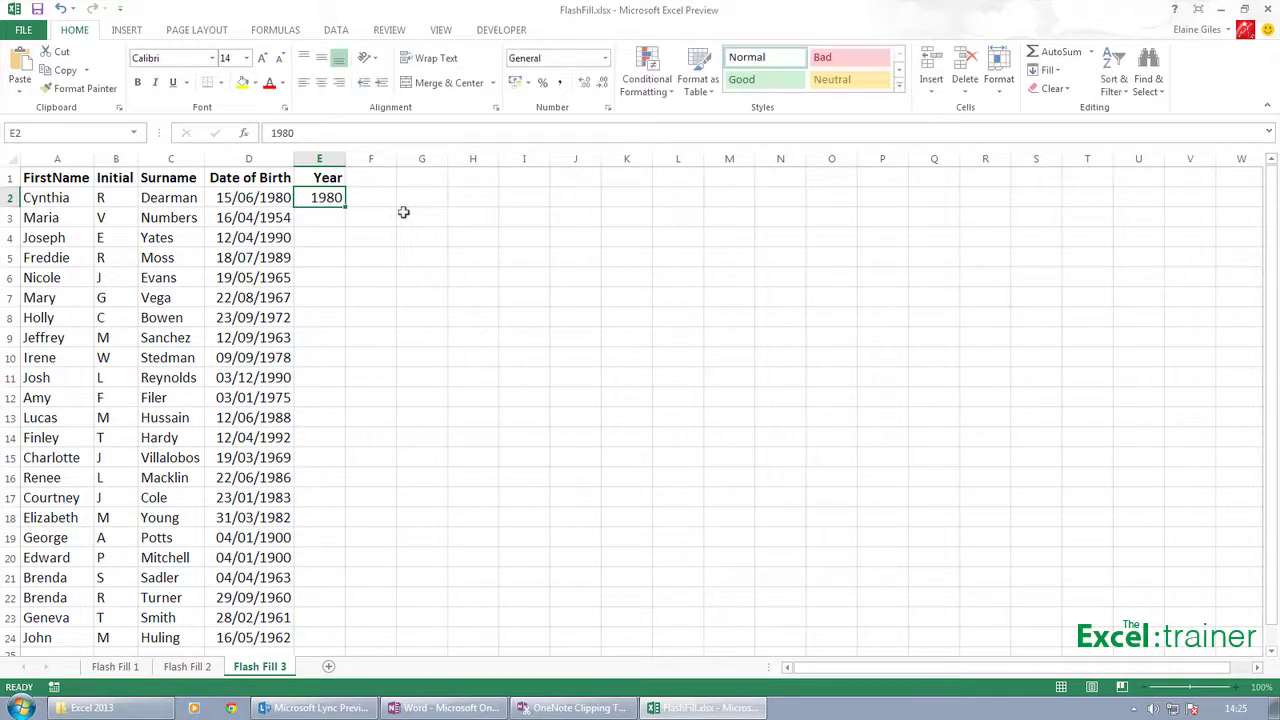
{"action": "type", "text": "1954"}
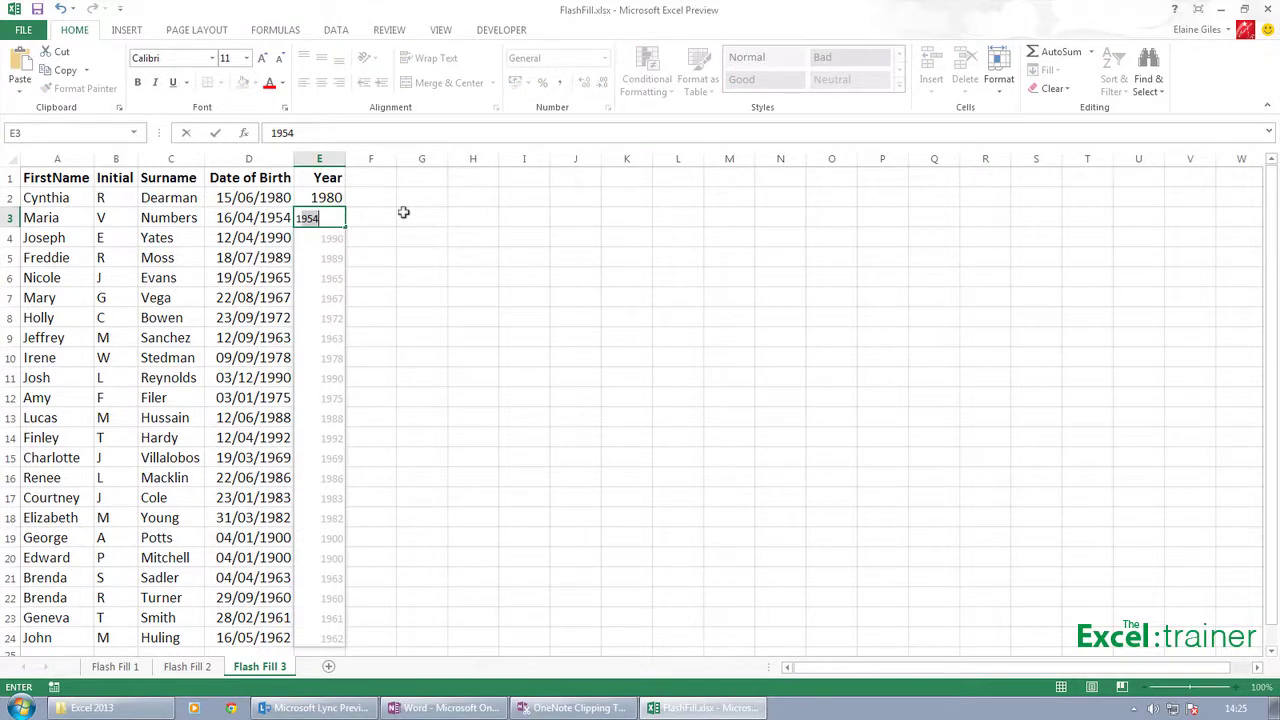
{"action": "key", "text": "Return"}
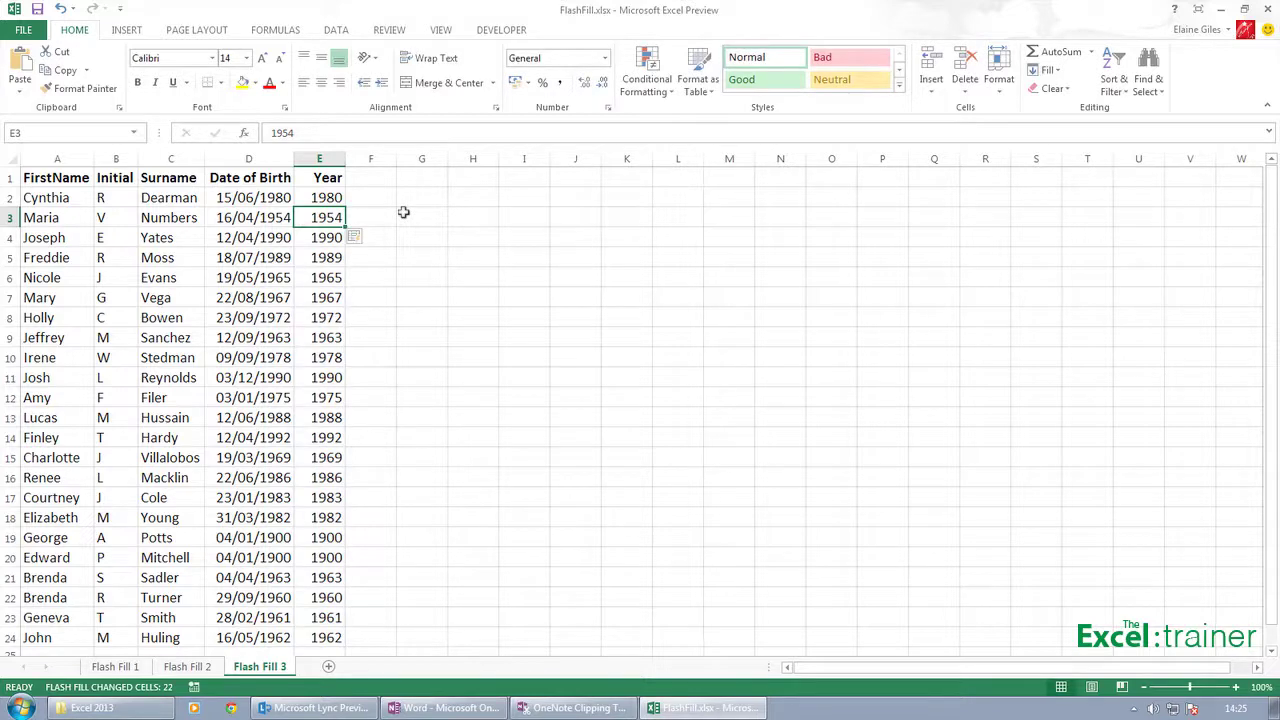
Enter example dates 19800615 in F2 and 19540416 in F3, then Flash Fill column F through row 24
{"action": "left_click", "coordinate": [376, 182]}
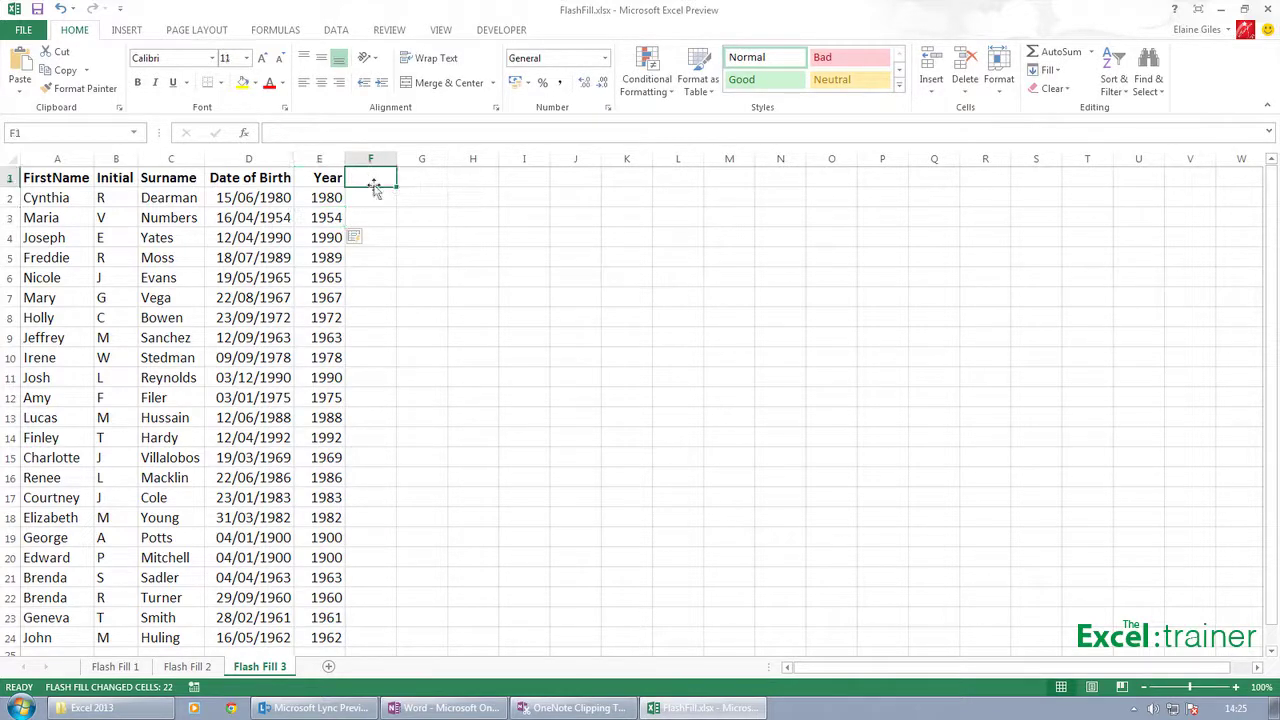
{"action": "key", "text": "Down"}
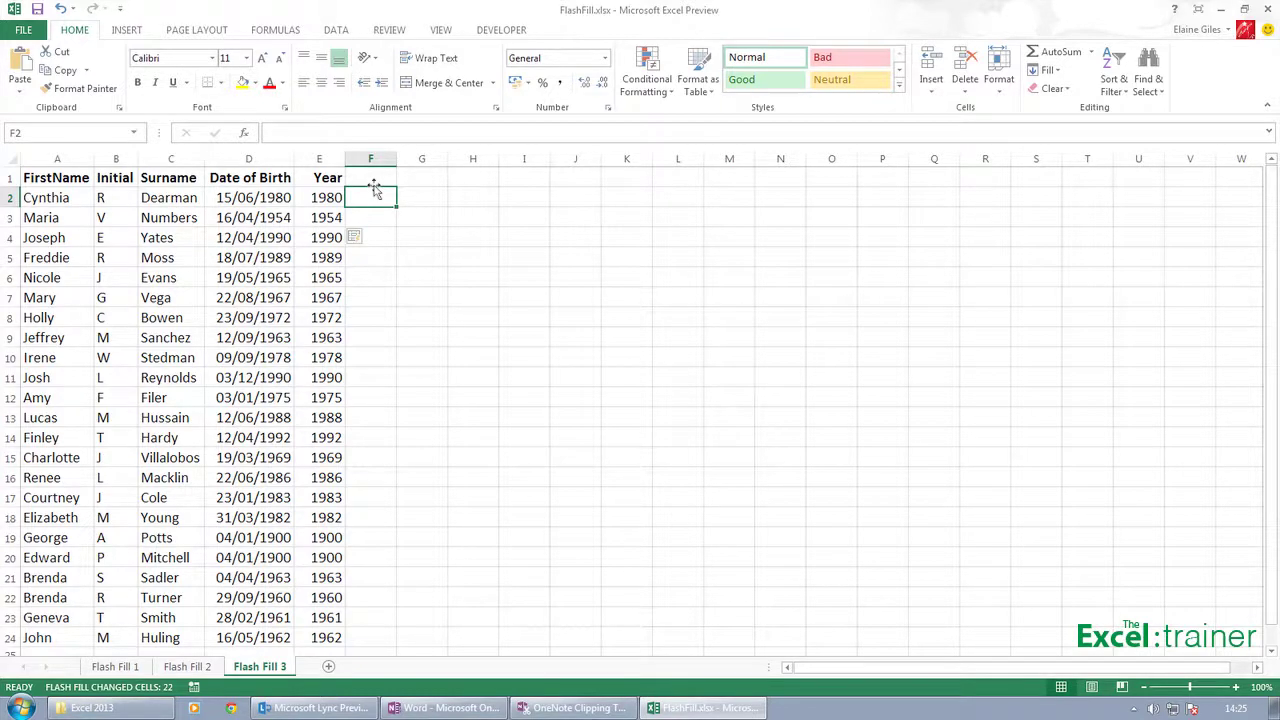
{"action": "type", "text": "19"}
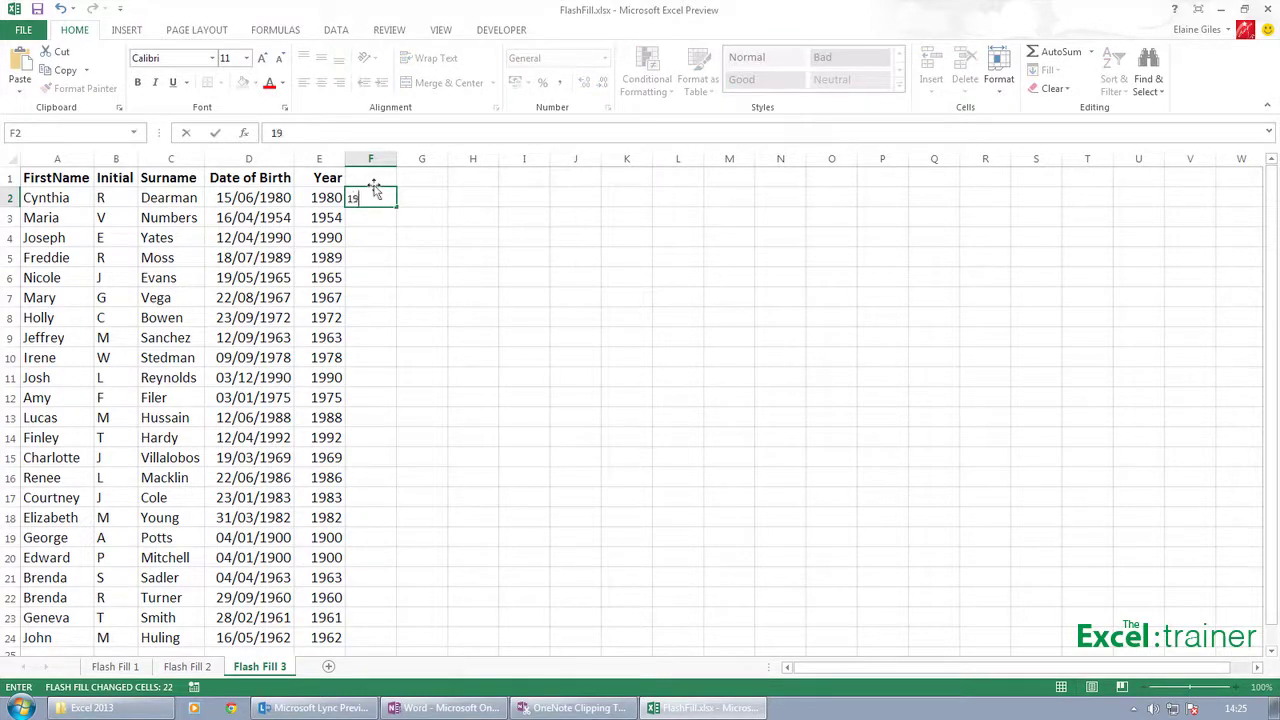
{"action": "type", "text": "800615"}
{"action": "key", "text": "ctrl+Return"}
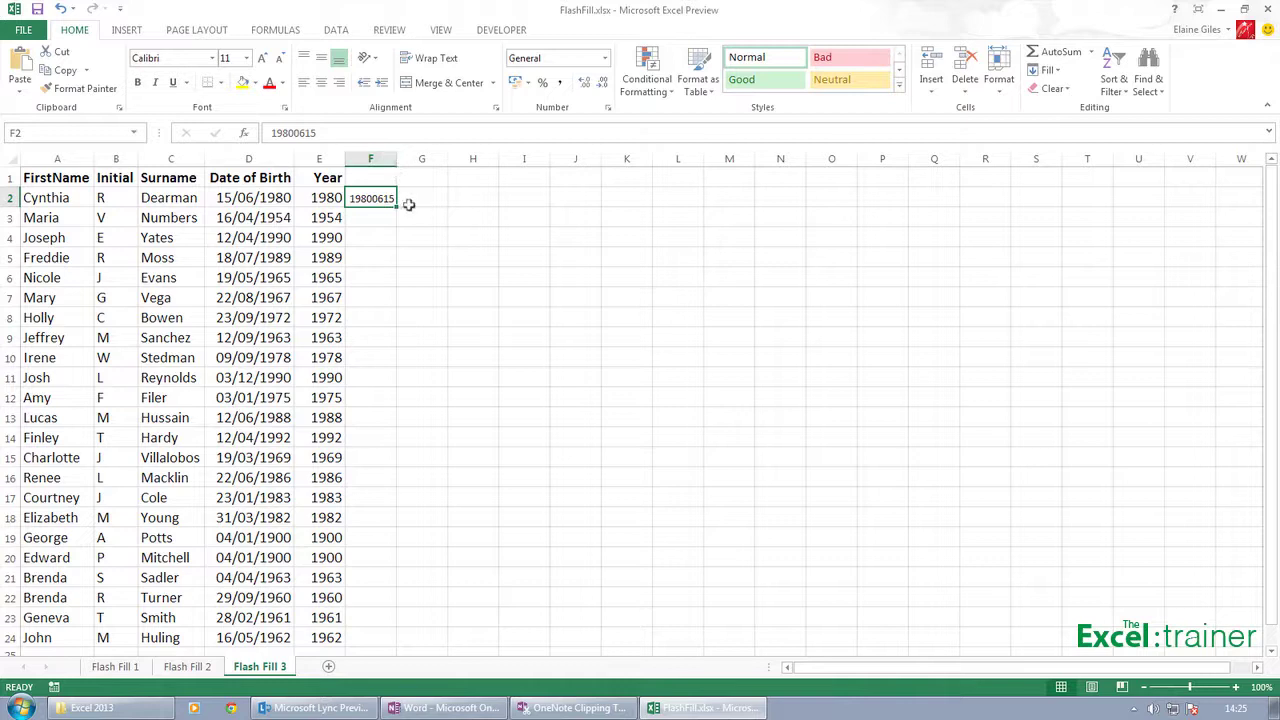
{"action": "left_click", "coordinate": [378, 218]}
{"action": "type", "text": "1"}
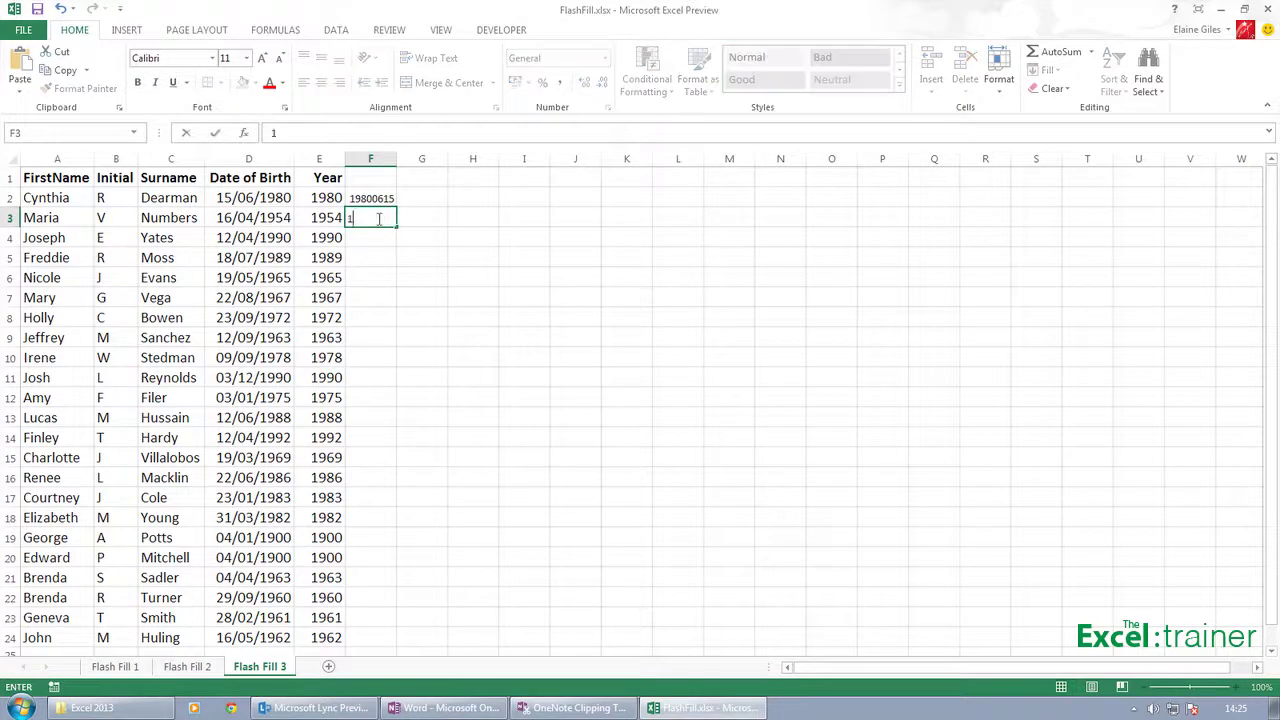
{"action": "type", "text": "9540416"}
{"action": "key", "text": "ctrl+Return"}
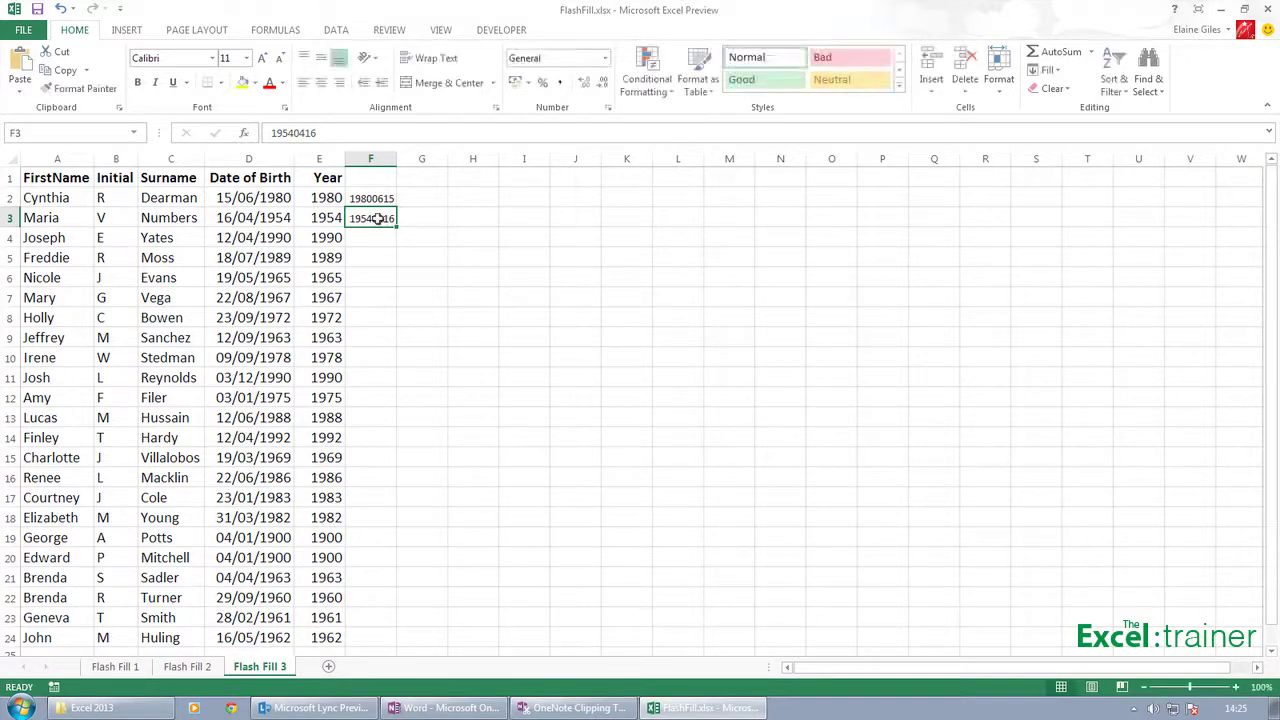
{"action": "left_click", "coordinate": [1060, 71]}
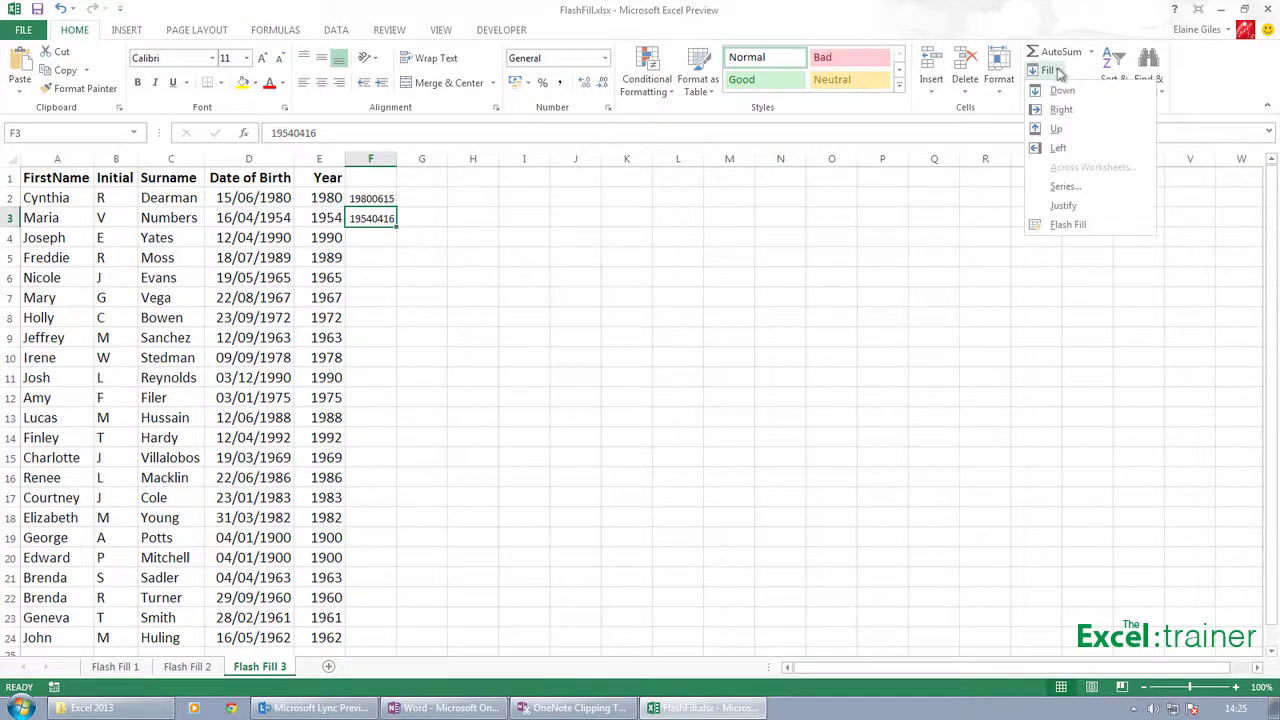
{"action": "left_click", "coordinate": [1068, 226]}
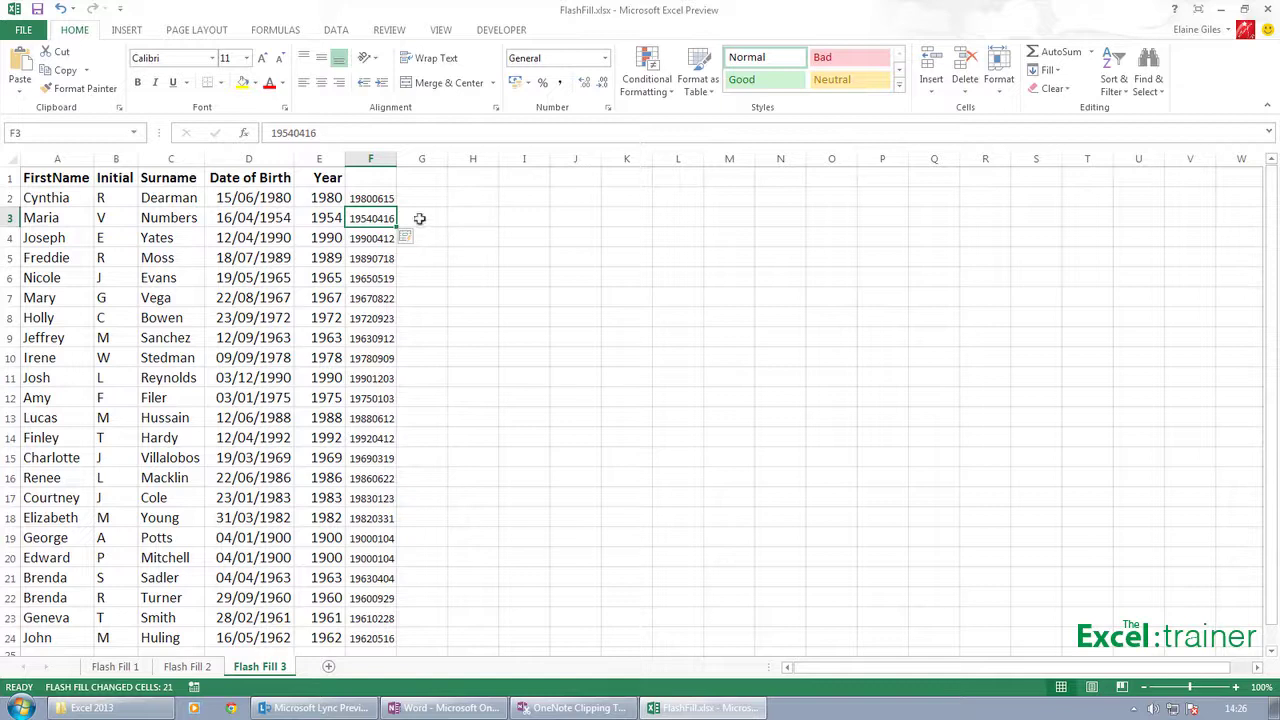
Copy the year 1980 from E2 into G2, enter 1954 in G3, and Flash Fill the years down column G
{"action": "left_click", "coordinate": [336, 198]}
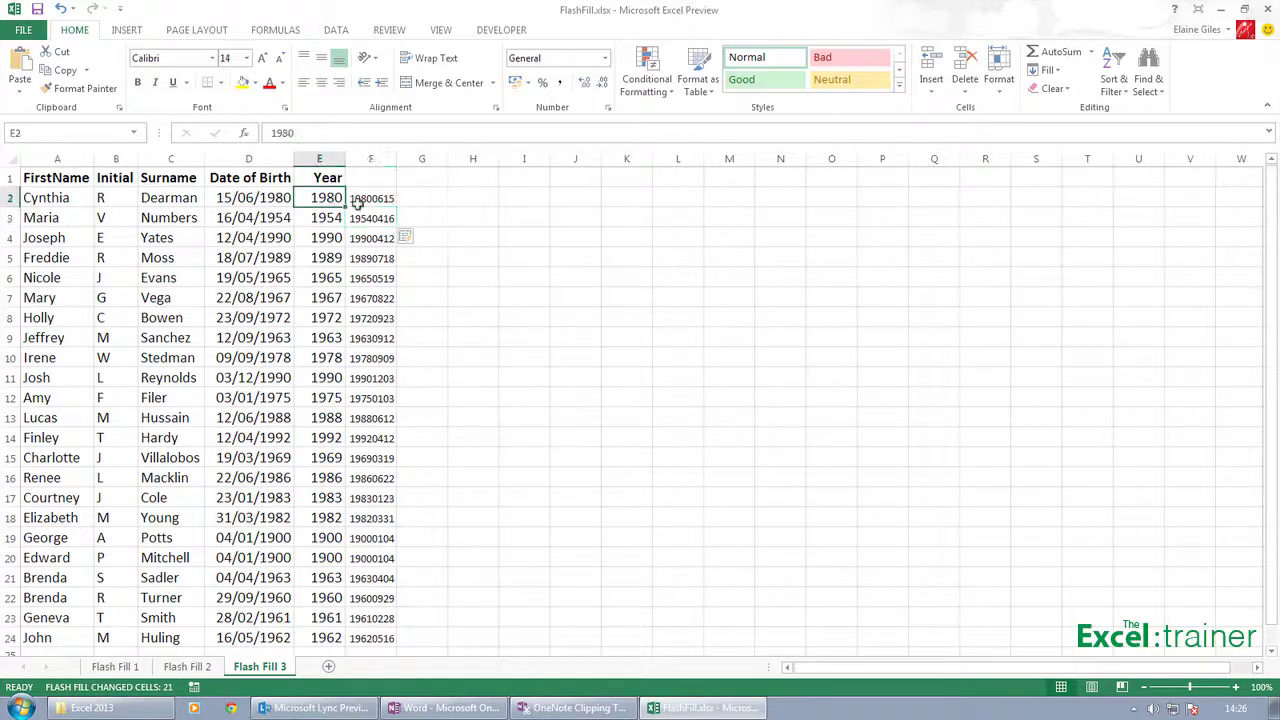
{"action": "key", "text": "ctrl+c"}
{"action": "left_click", "coordinate": [426, 200]}
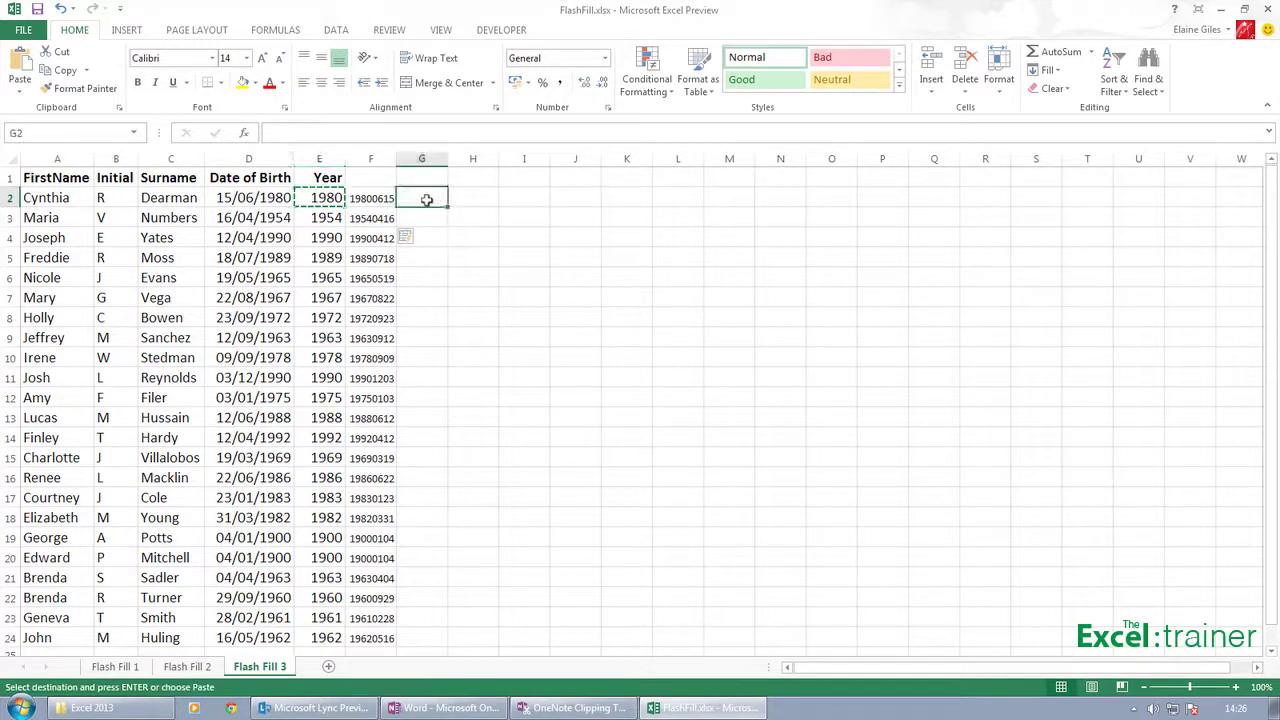
{"action": "key", "text": "ctrl+v"}
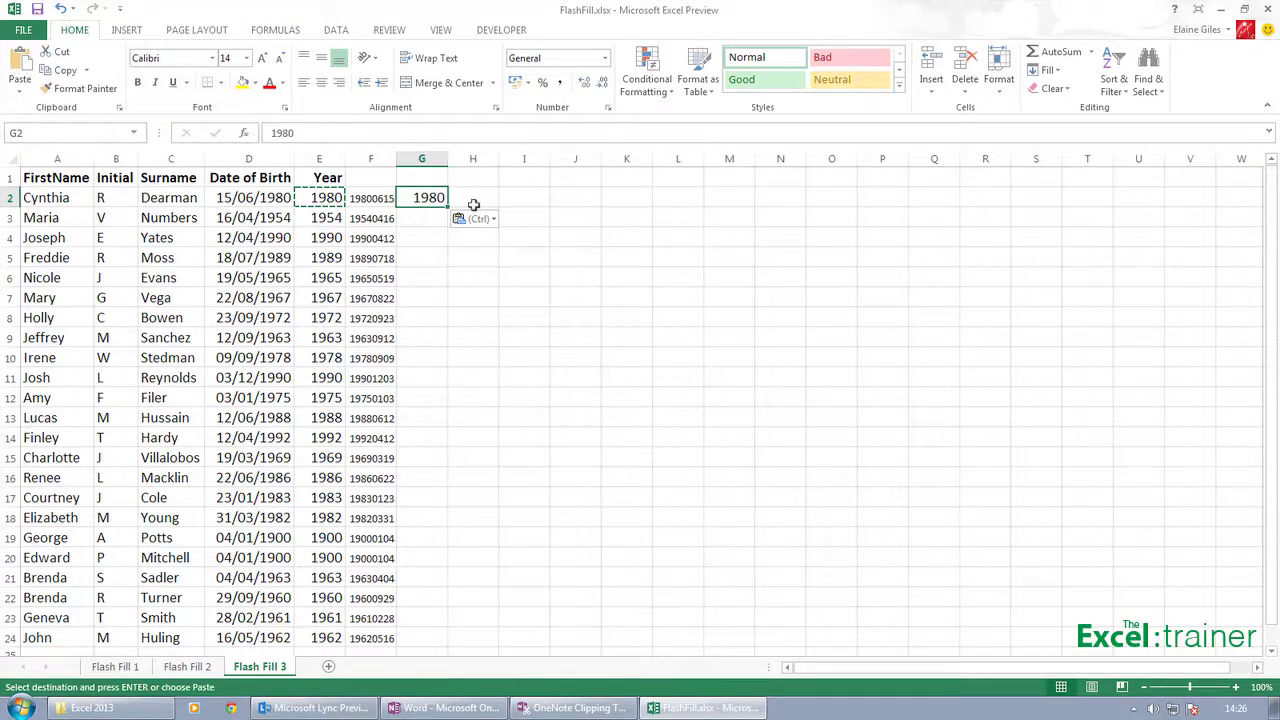
{"action": "key", "text": "Down"}
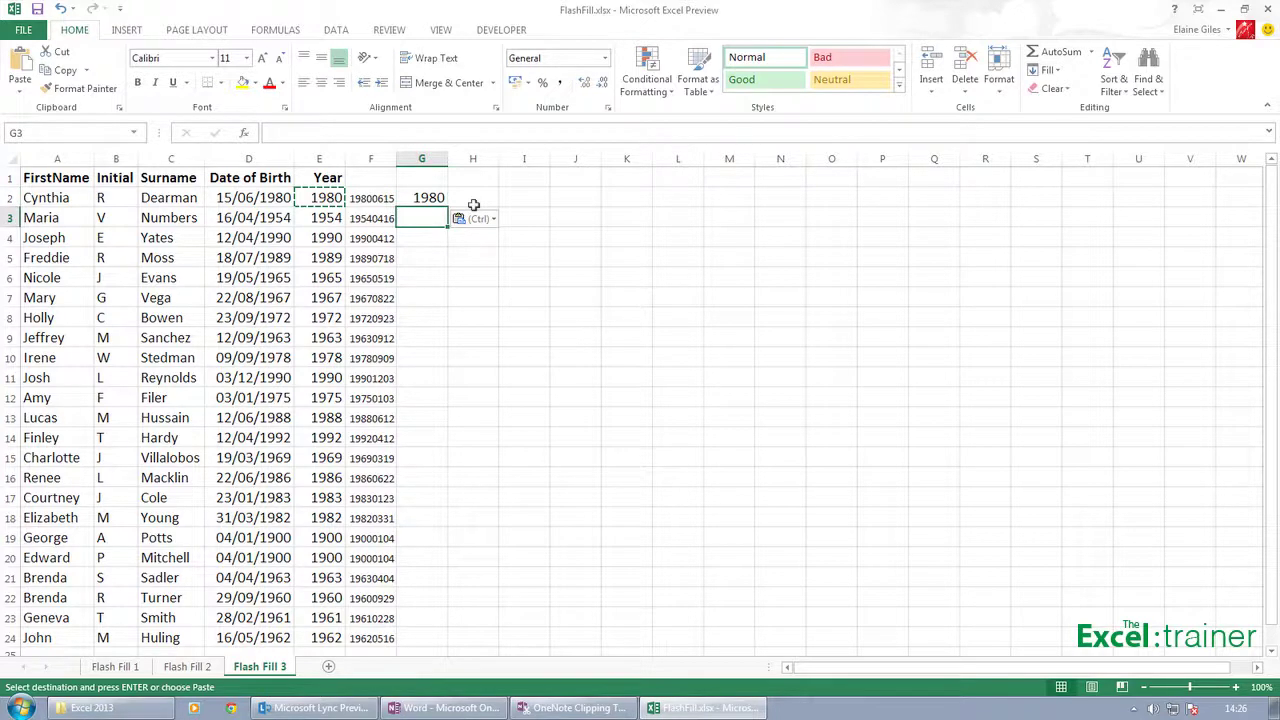
{"action": "type", "text": "1954"}
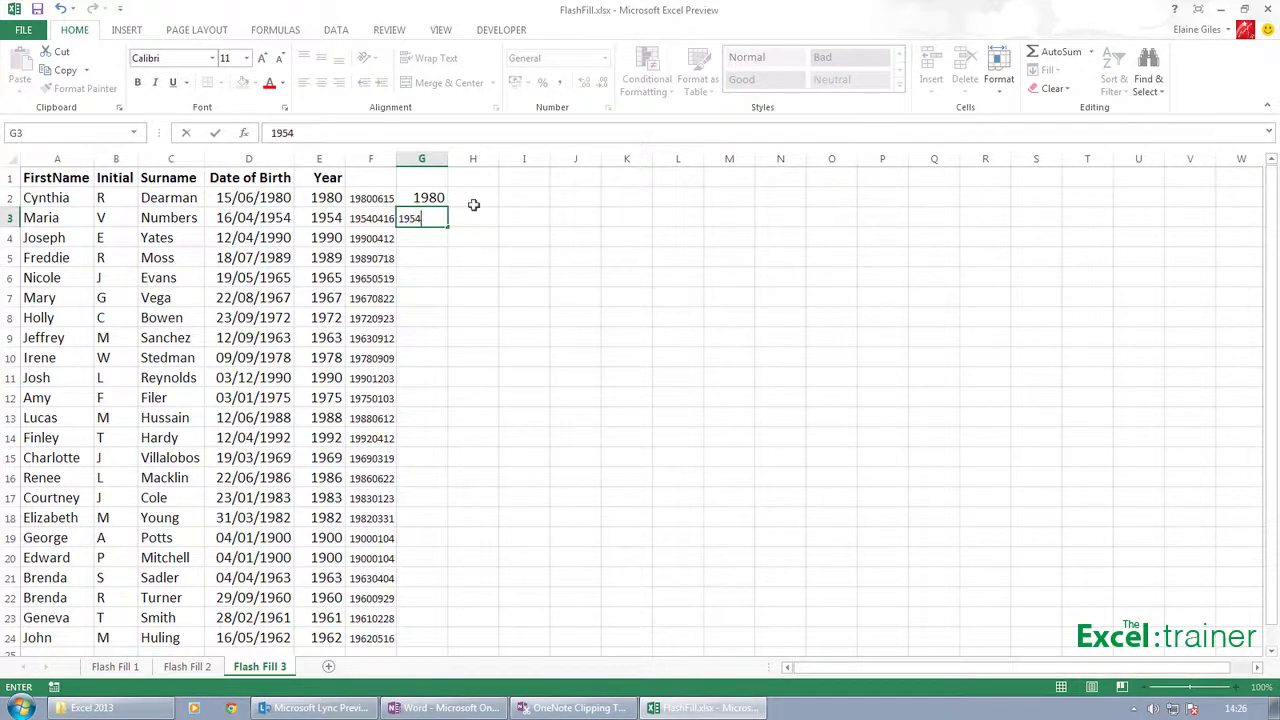
{"action": "key", "text": "ctrl+Return"}
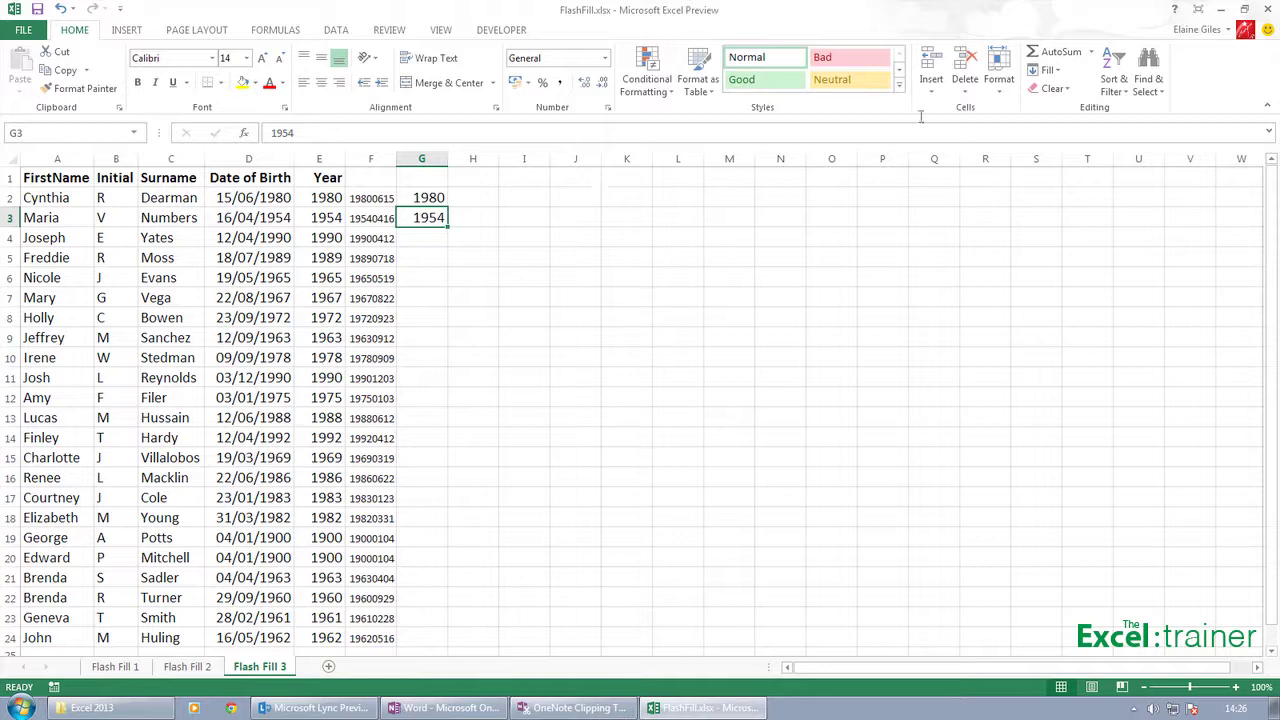
{"action": "left_click", "coordinate": [1047, 70]}
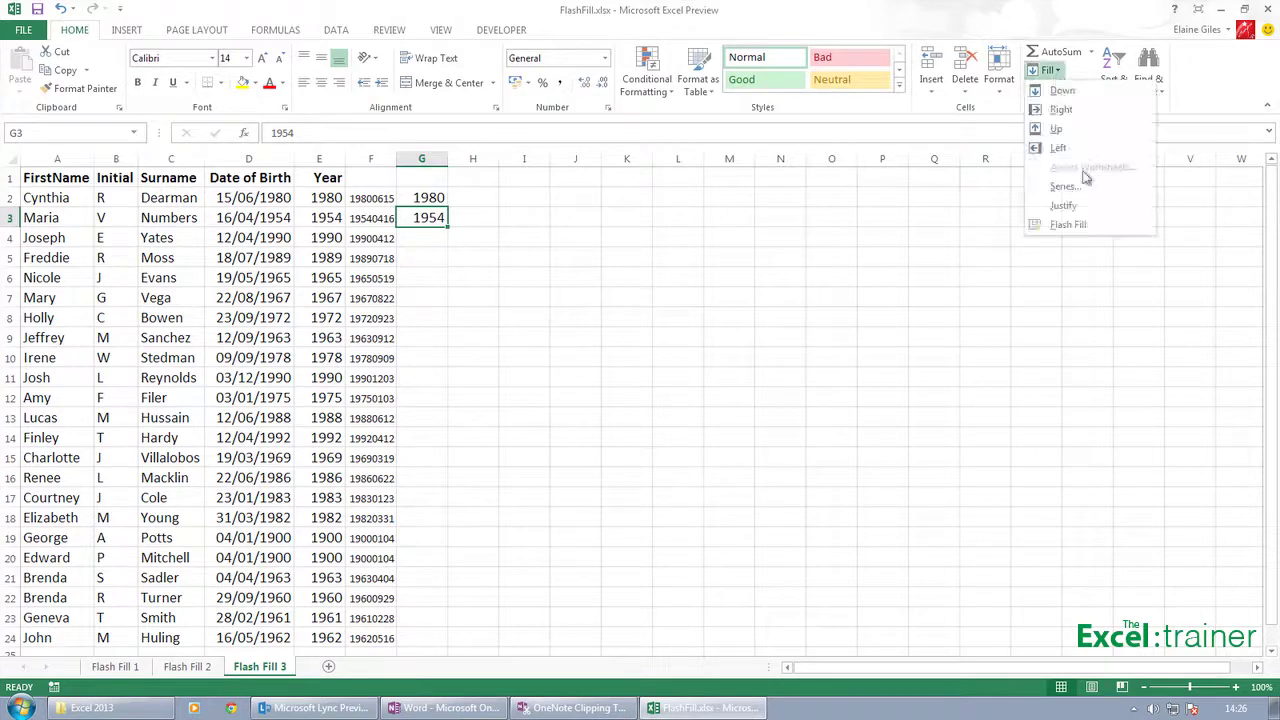
{"action": "left_click", "coordinate": [1083, 224]}
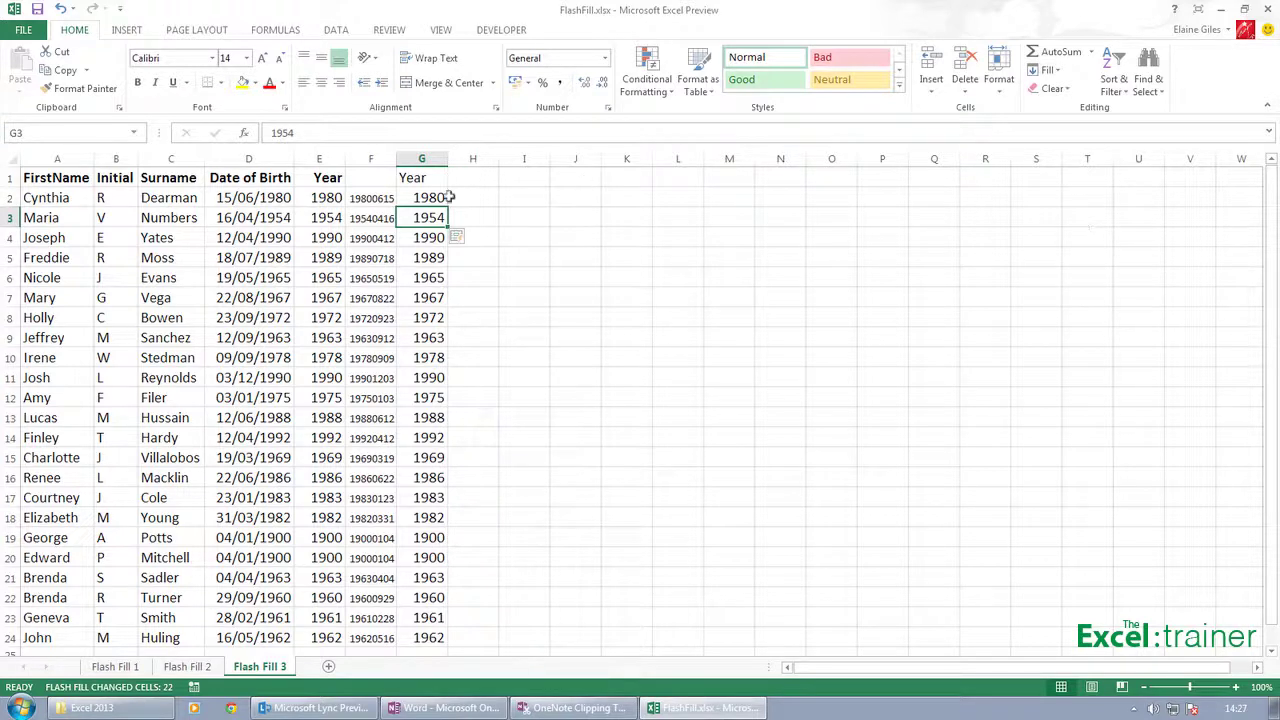
Copy the first surname from C2 into H2 and Flash Fill the remaining surnames down column H
{"action": "left_click", "coordinate": [492, 197]}
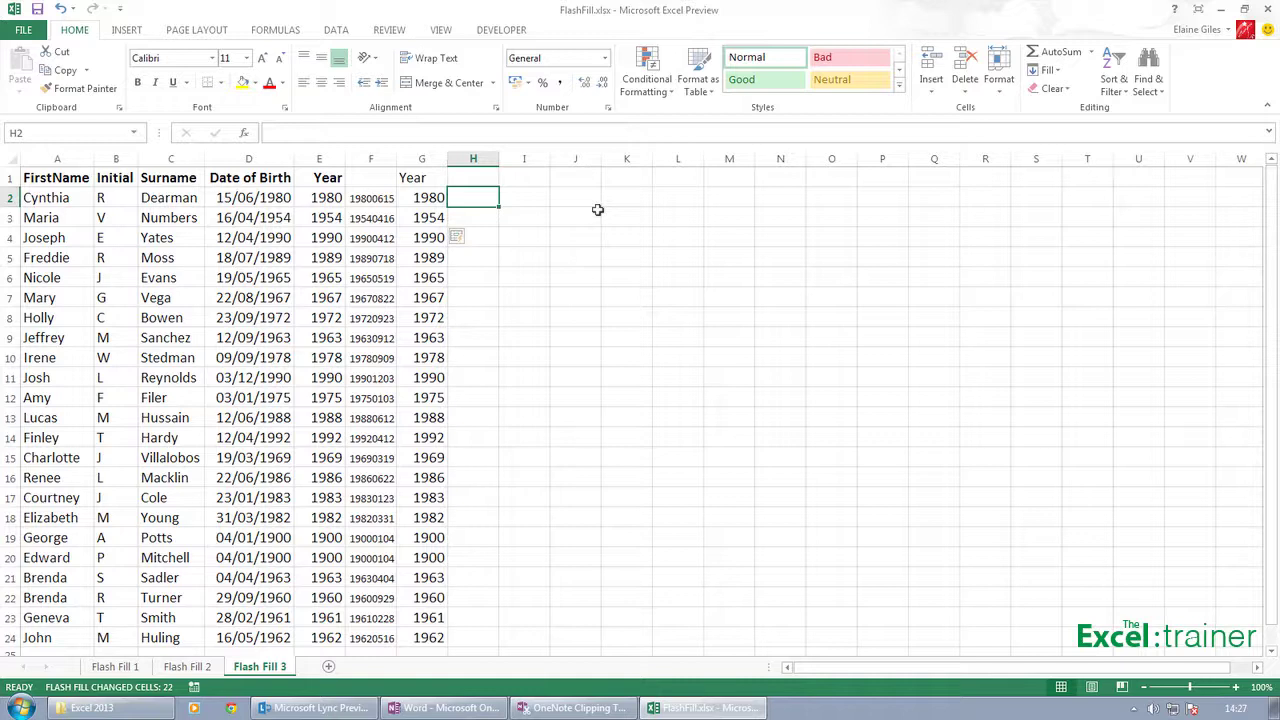
{"action": "left_click", "coordinate": [193, 198]}
{"action": "key", "text": "ctrl+c"}
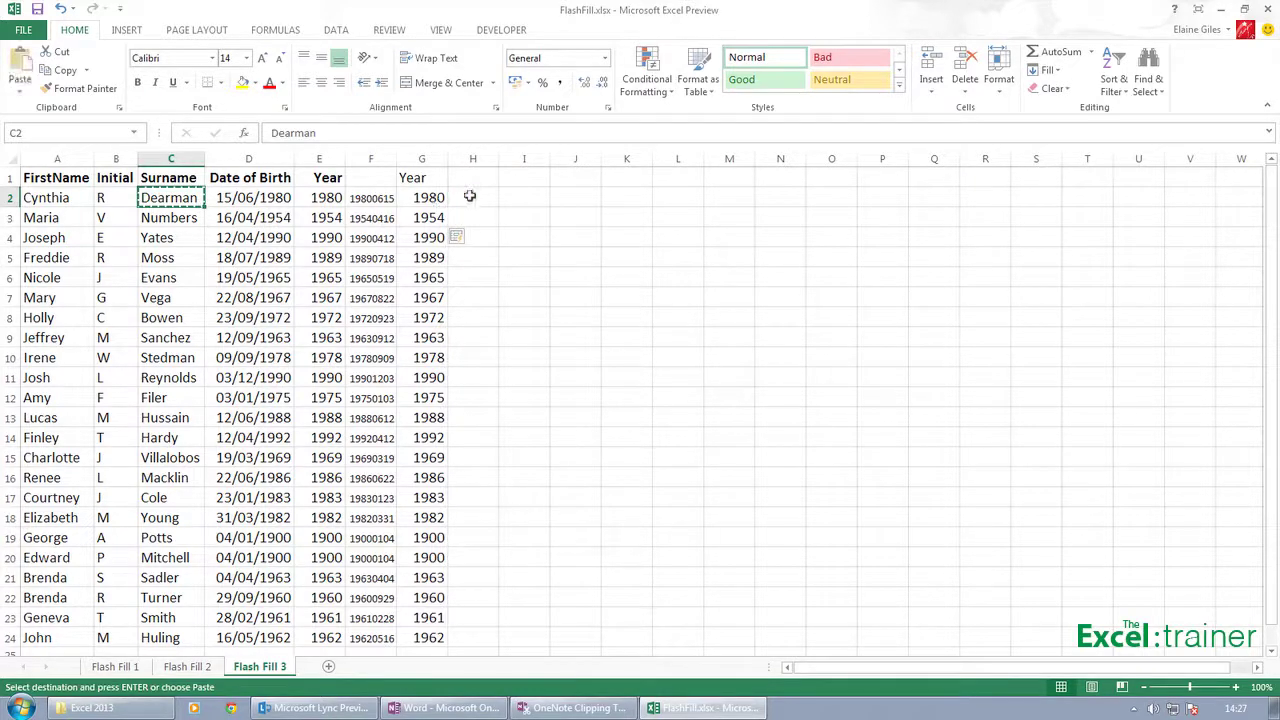
{"action": "left_click", "coordinate": [470, 197]}
{"action": "key", "text": "ctrl+v"}
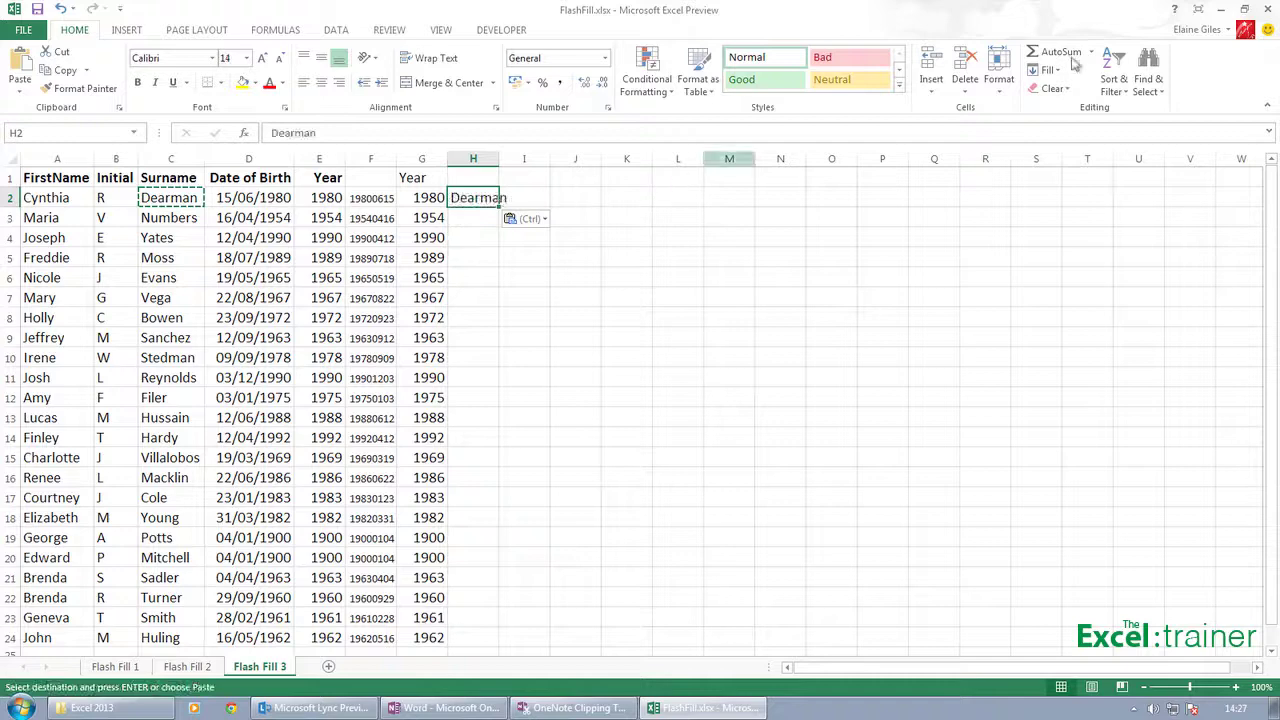
{"action": "left_click", "coordinate": [1050, 72]}
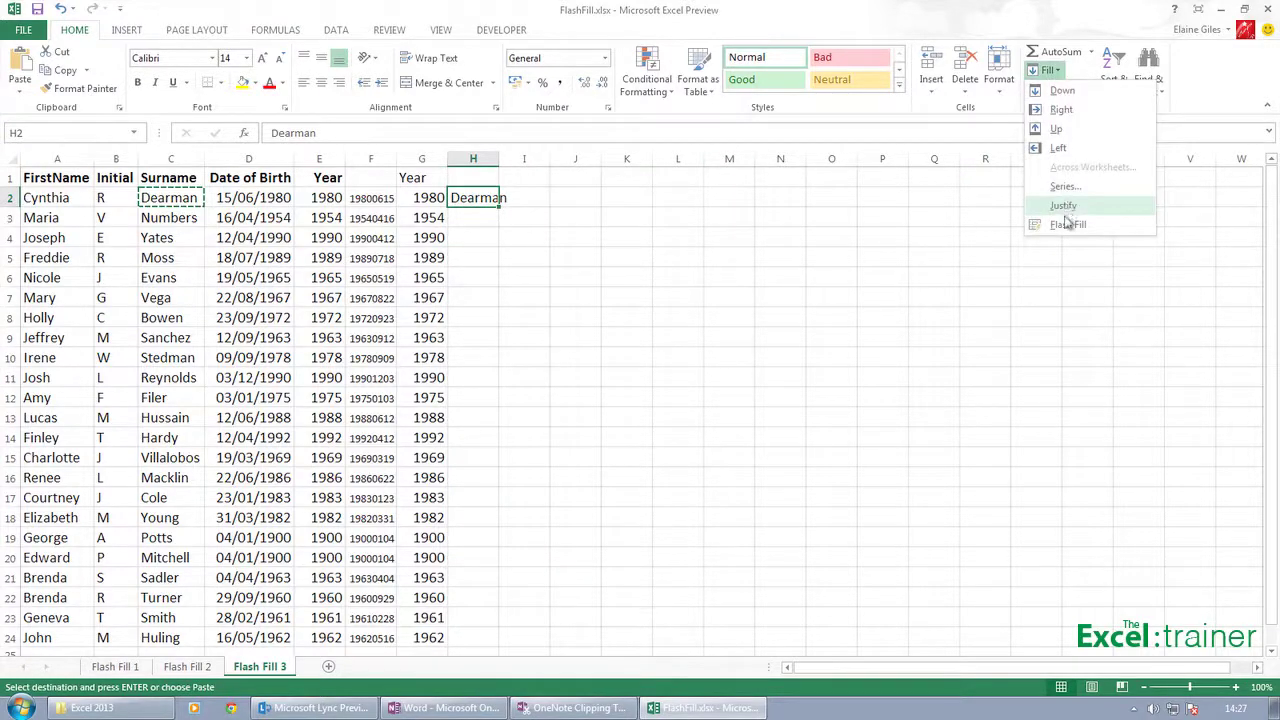
{"action": "left_click", "coordinate": [1064, 220]}
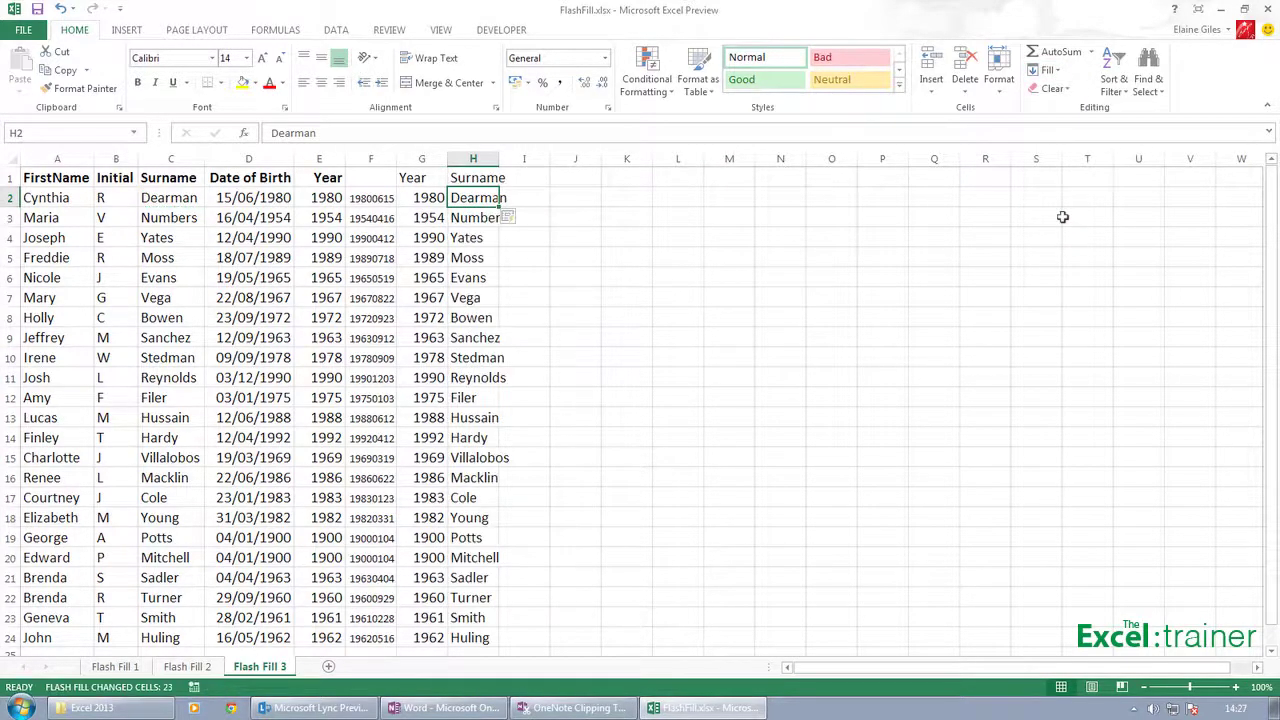